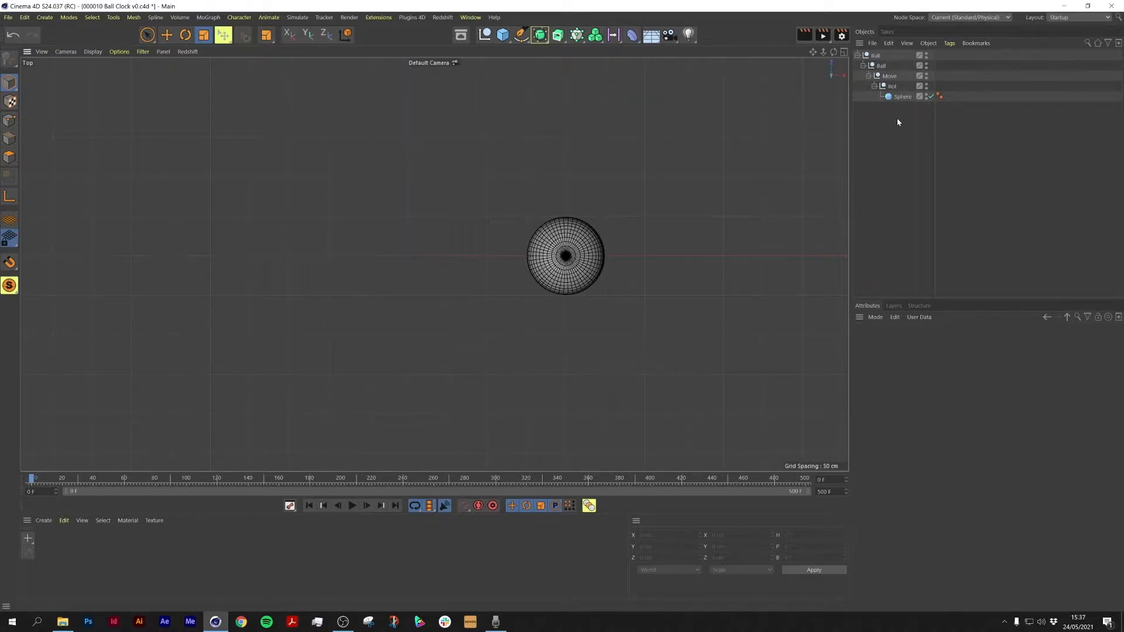
# Step: Inspect the Move and Rot nulls of the ball rig and scrub through the animation
pyautogui.click(892, 86)
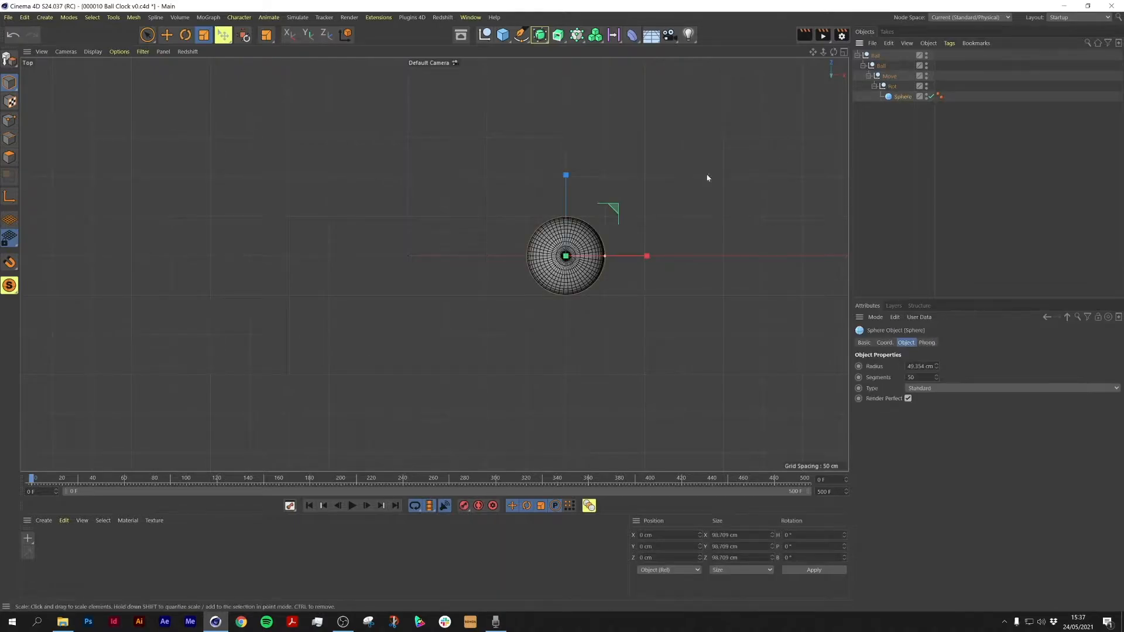
pyautogui.click(919, 176)
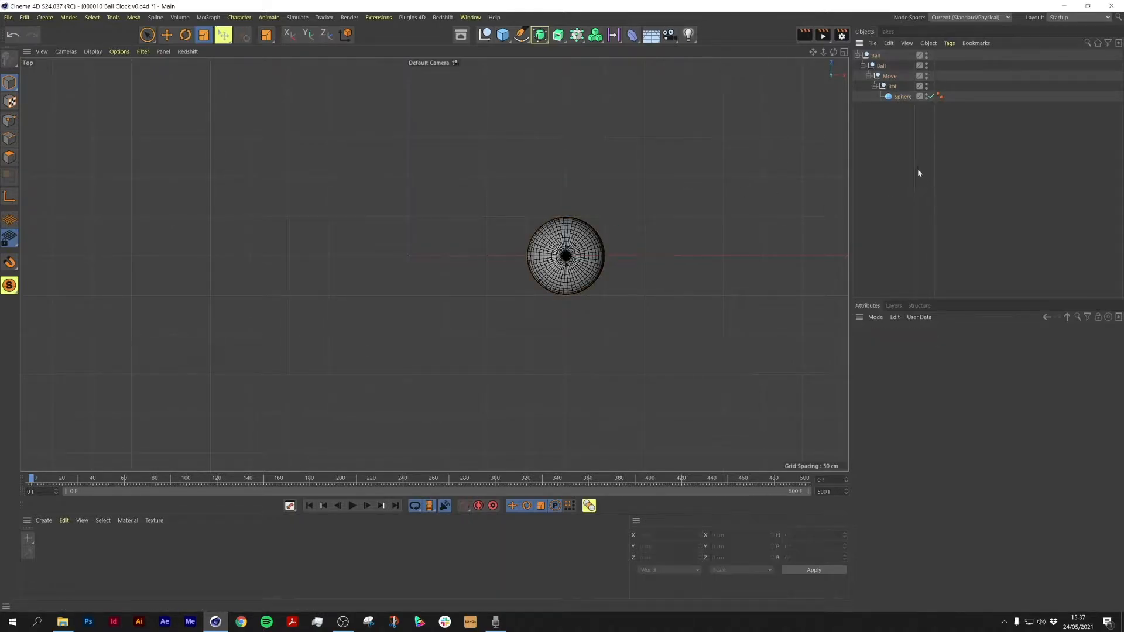
pyautogui.click(892, 87)
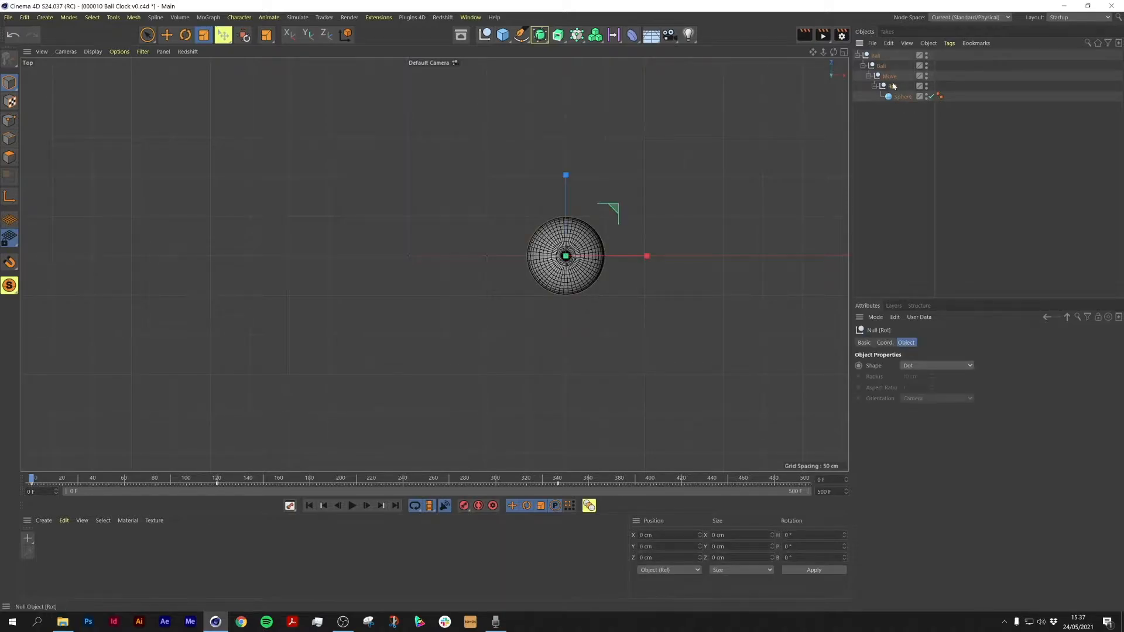
pyautogui.moveTo(31, 479)
pyautogui.mouseDown()
pyautogui.moveTo(216, 484)
pyautogui.moveTo(31, 485)
pyautogui.mouseUp()
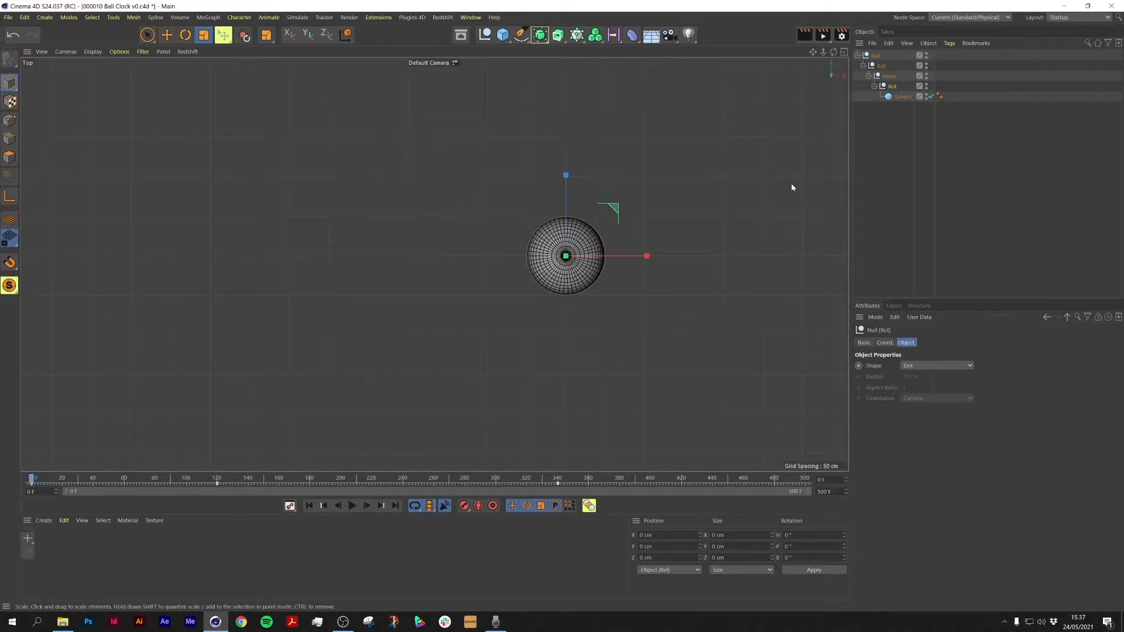
pyautogui.click(889, 76)
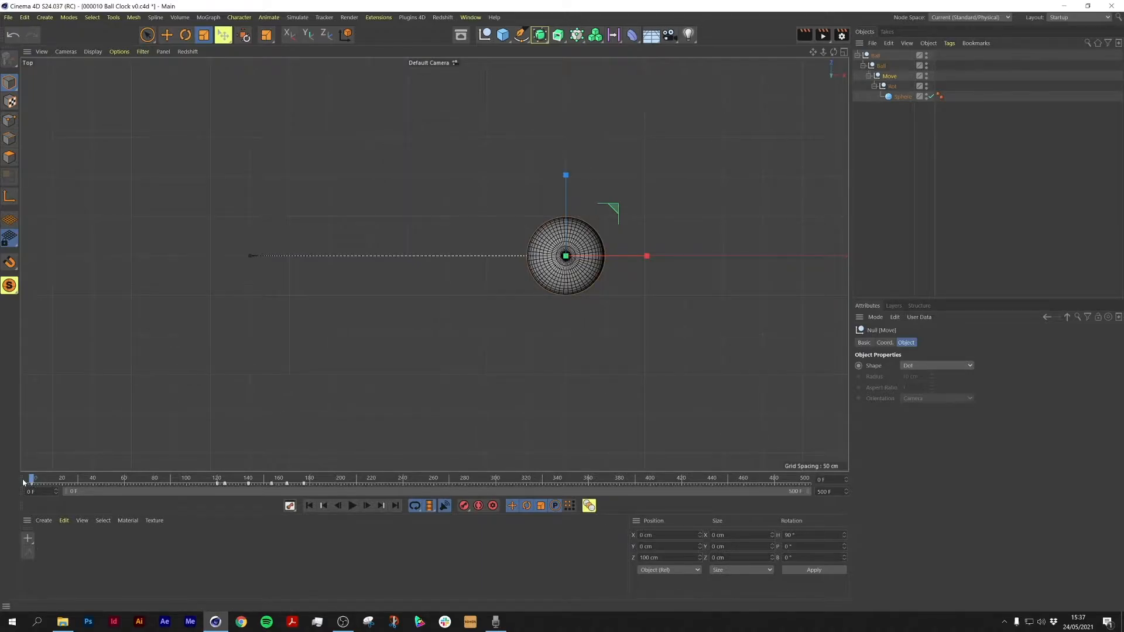
pyautogui.moveTo(31, 481); pyautogui.dragTo(1, 503)
pyautogui.moveTo(293, 487); pyautogui.dragTo(1, 479)
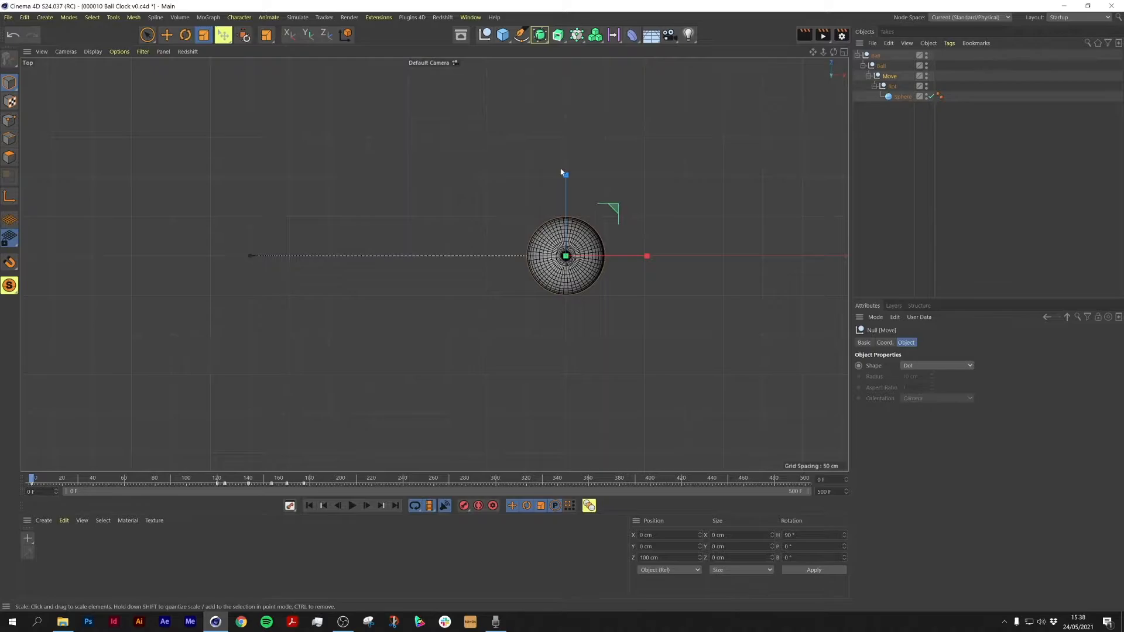
# Step: Play back the ball animation, stop it and return to the first frame
pyautogui.click(473, 20)
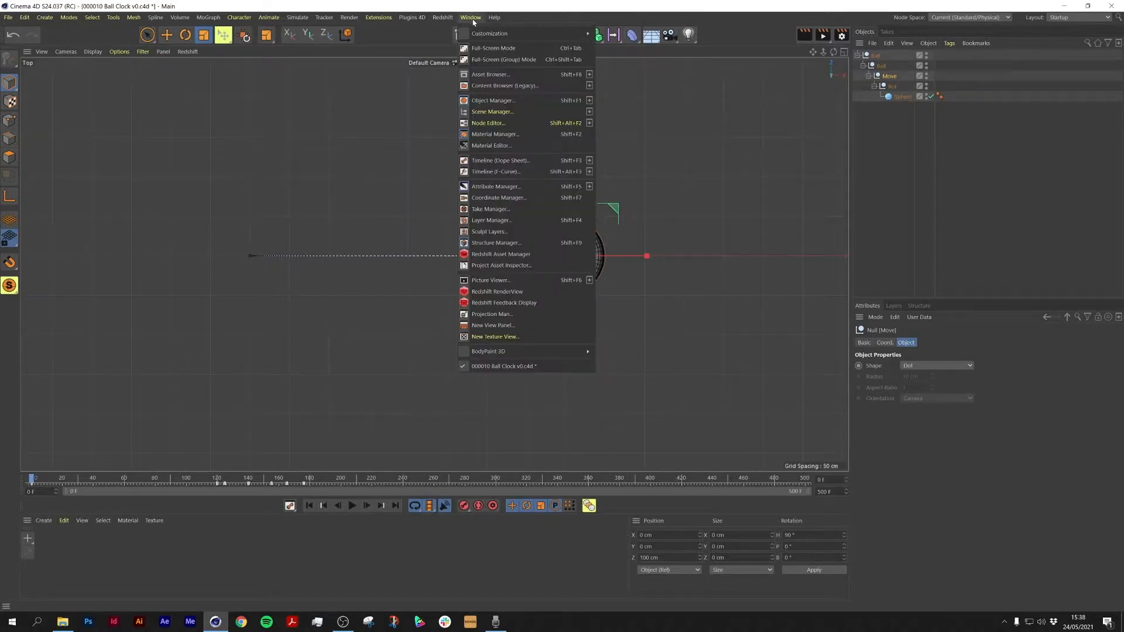
pyautogui.click(911, 180)
pyautogui.click(352, 506)
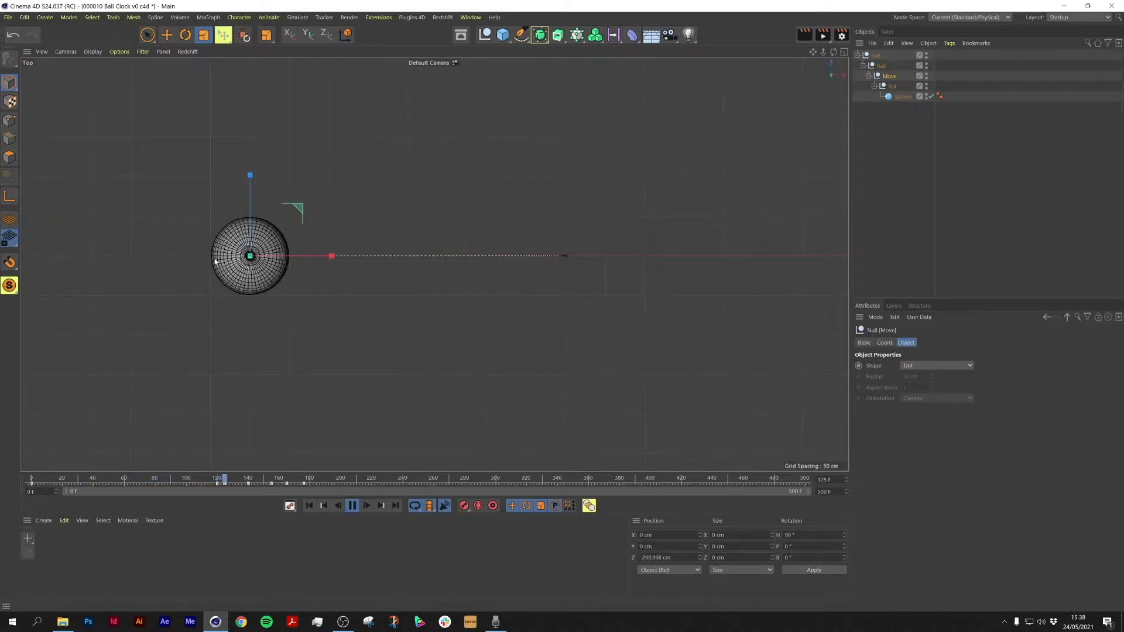
pyautogui.click(355, 505)
pyautogui.click(310, 506)
# Step: Open the Timeline (F-Curve) window and move it over the viewport
pyautogui.click(469, 17)
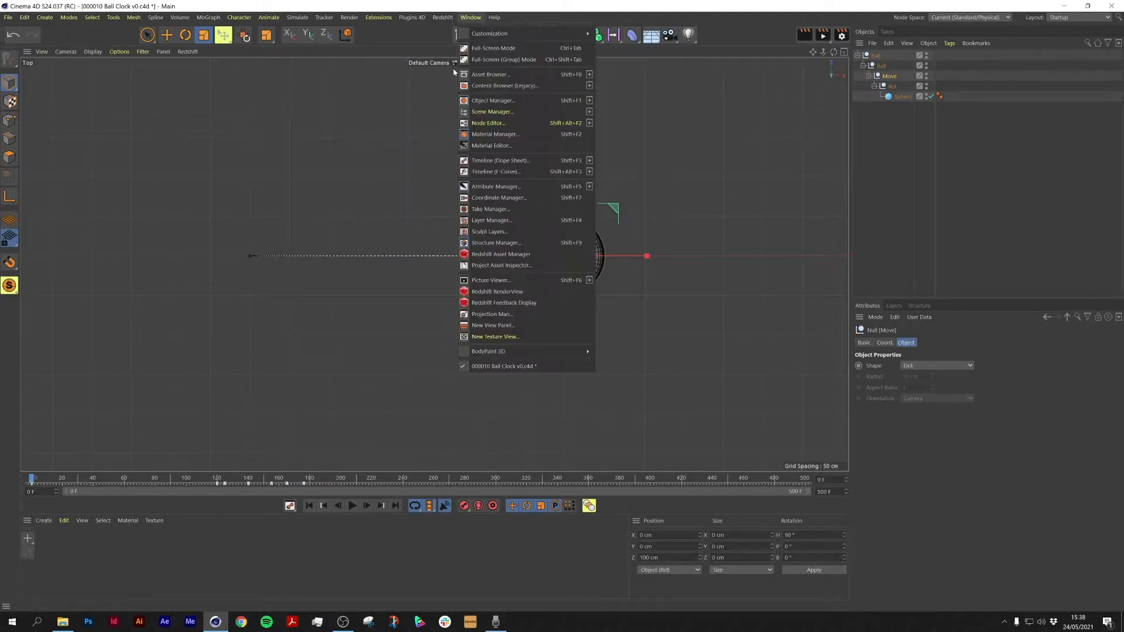
pyautogui.click(580, 174)
pyautogui.moveTo(582, 178); pyautogui.dragTo(482, 315)
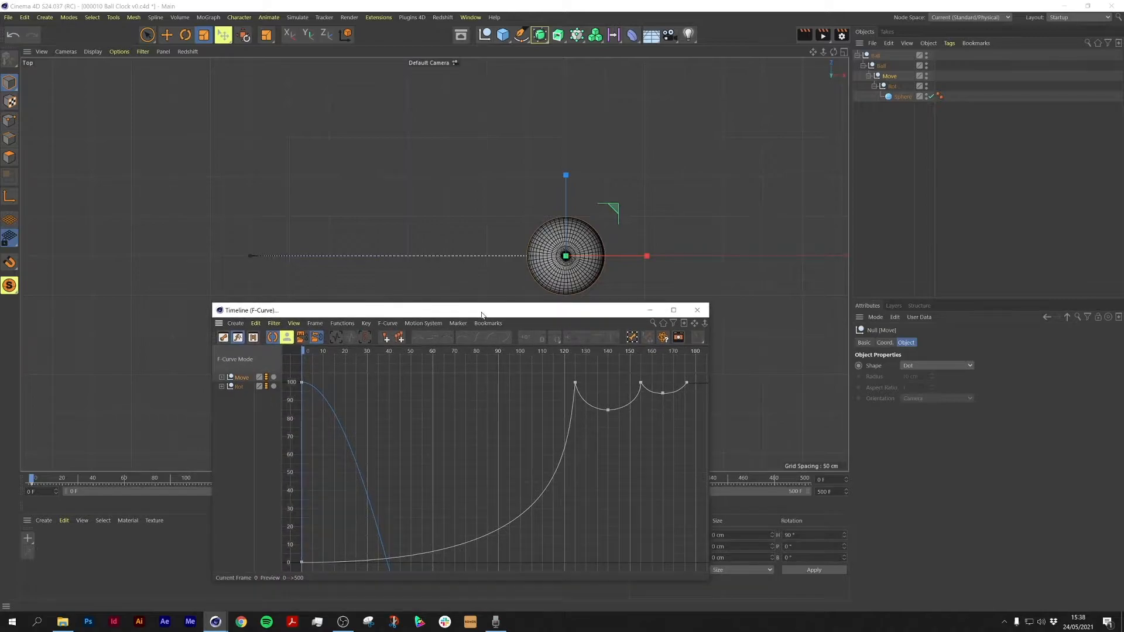
# Step: Expand the Move and Rot tracks and inspect their Time, Position Z and Rotation B curves
pyautogui.click(221, 378)
pyautogui.click(222, 406)
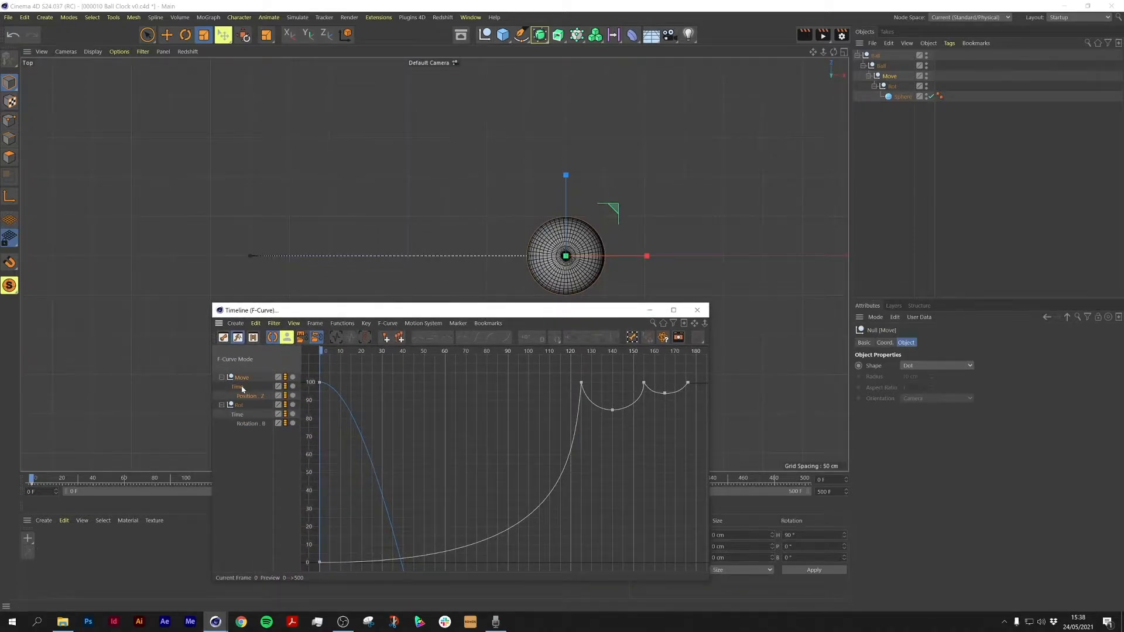
pyautogui.click(246, 379)
pyautogui.click(249, 396)
pyautogui.click(236, 324)
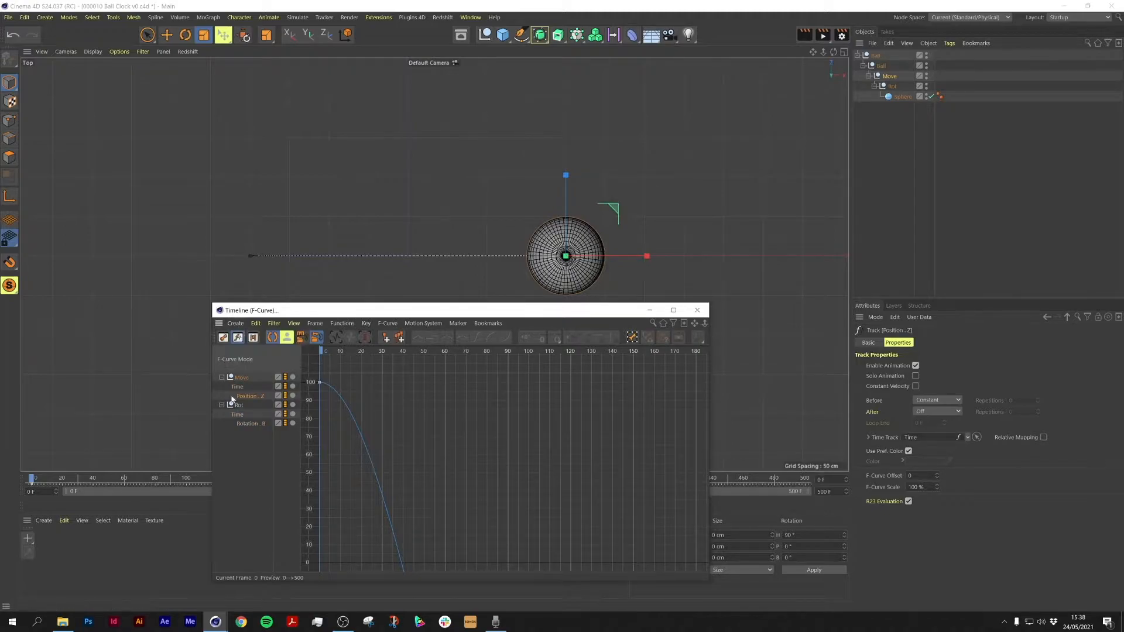
pyautogui.click(241, 379)
pyautogui.click(236, 324)
pyautogui.moveTo(246, 351)
pyautogui.moveTo(282, 345)
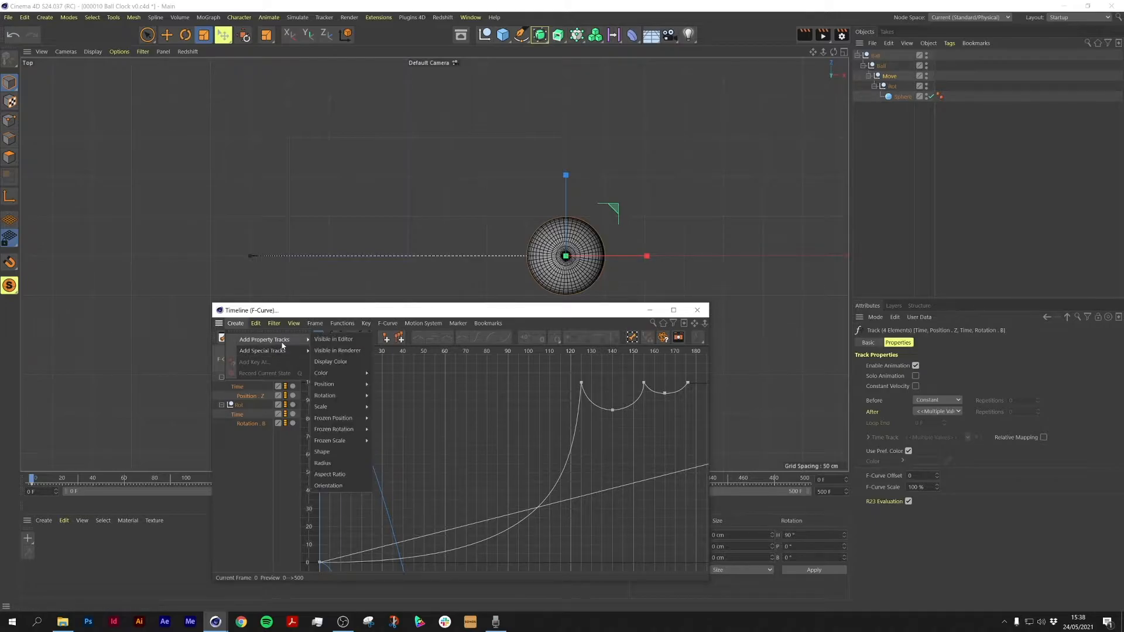
pyautogui.click(234, 478)
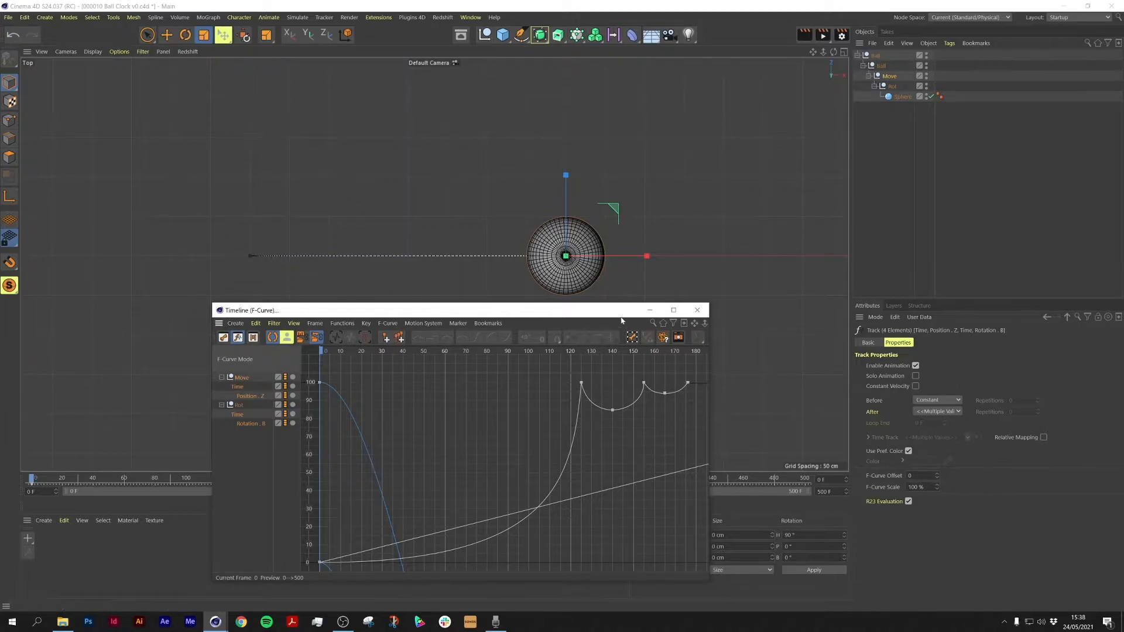
# Step: Reposition the F-Curve window and frame all curves, then view the Move null's Time curve
pyautogui.moveTo(609, 314); pyautogui.dragTo(540, 296)
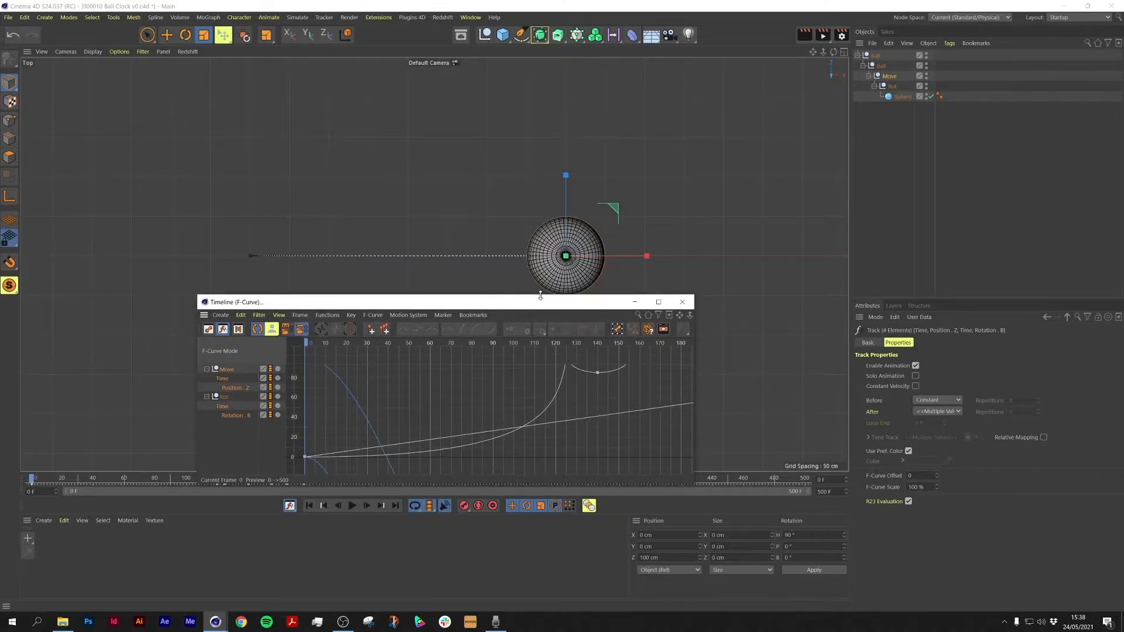
pyautogui.click(279, 316)
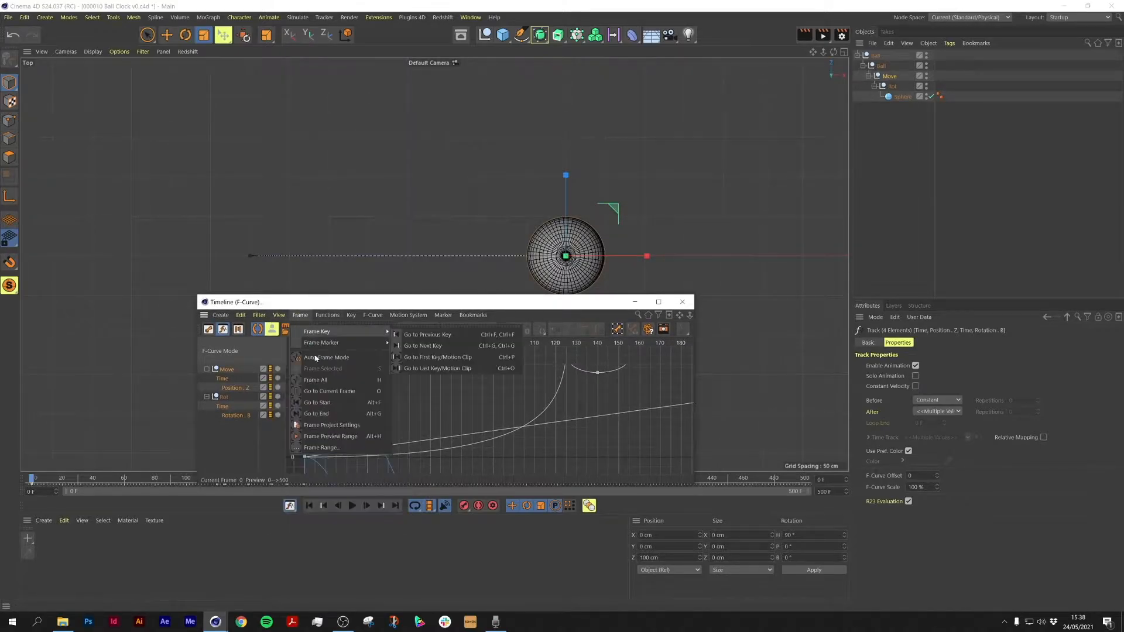
pyautogui.click(326, 382)
pyautogui.moveTo(511, 309); pyautogui.dragTo(514, 296)
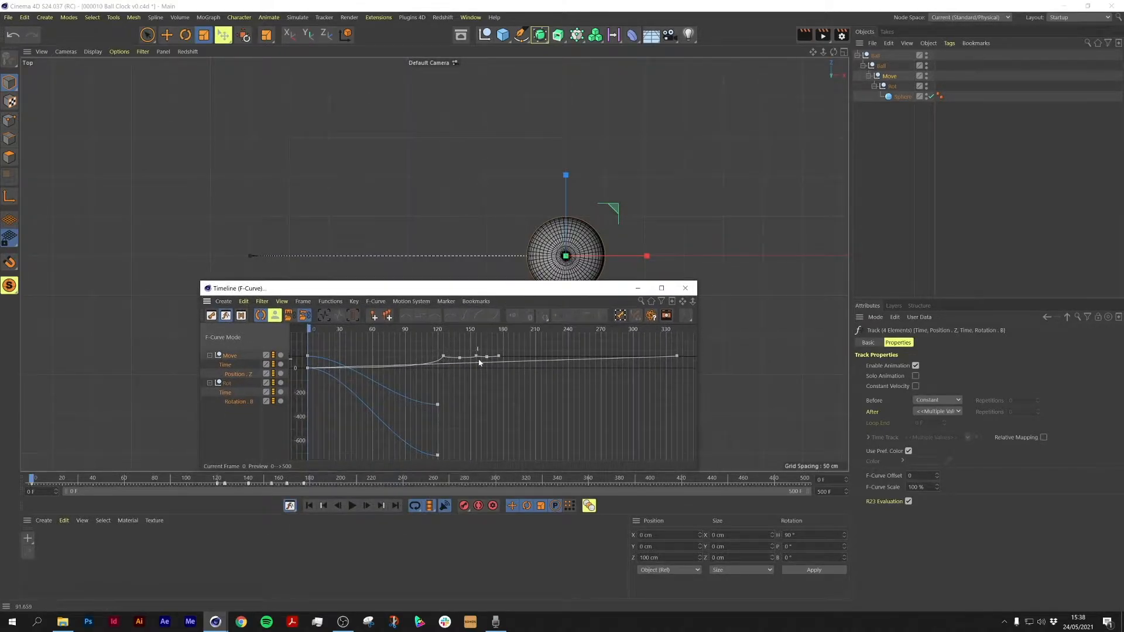
pyautogui.click(229, 369)
pyautogui.click(325, 302)
pyautogui.moveTo(282, 301)
pyautogui.click(319, 369)
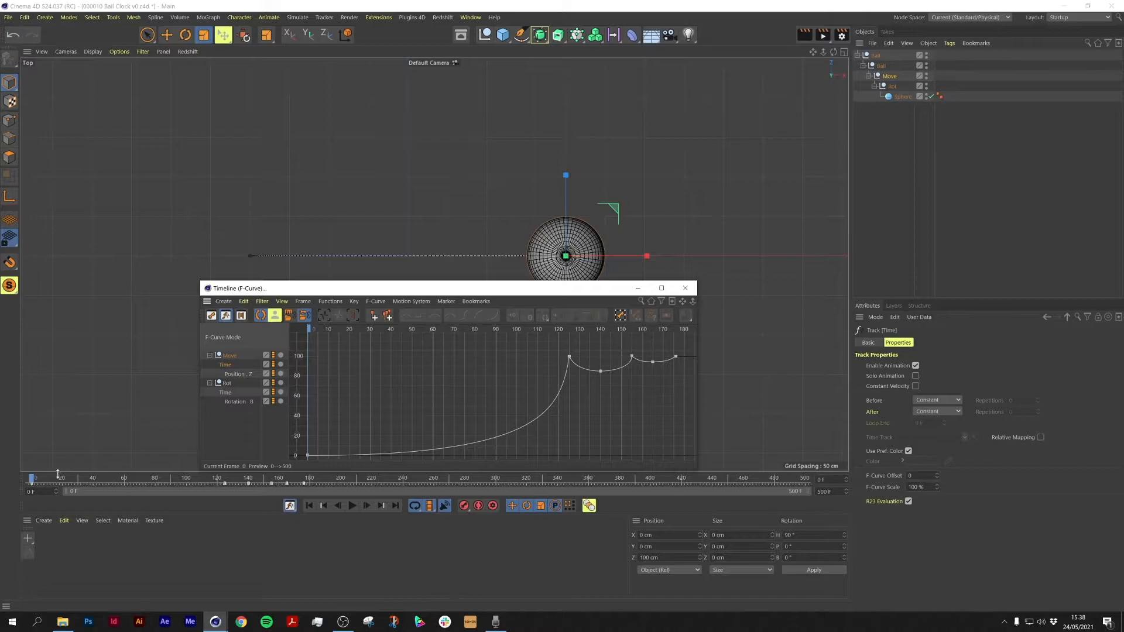
# Step: Play back the animation from the start, then close the F-Curve window
pyautogui.moveTo(33, 480); pyautogui.dragTo(31, 513)
pyautogui.click(353, 507)
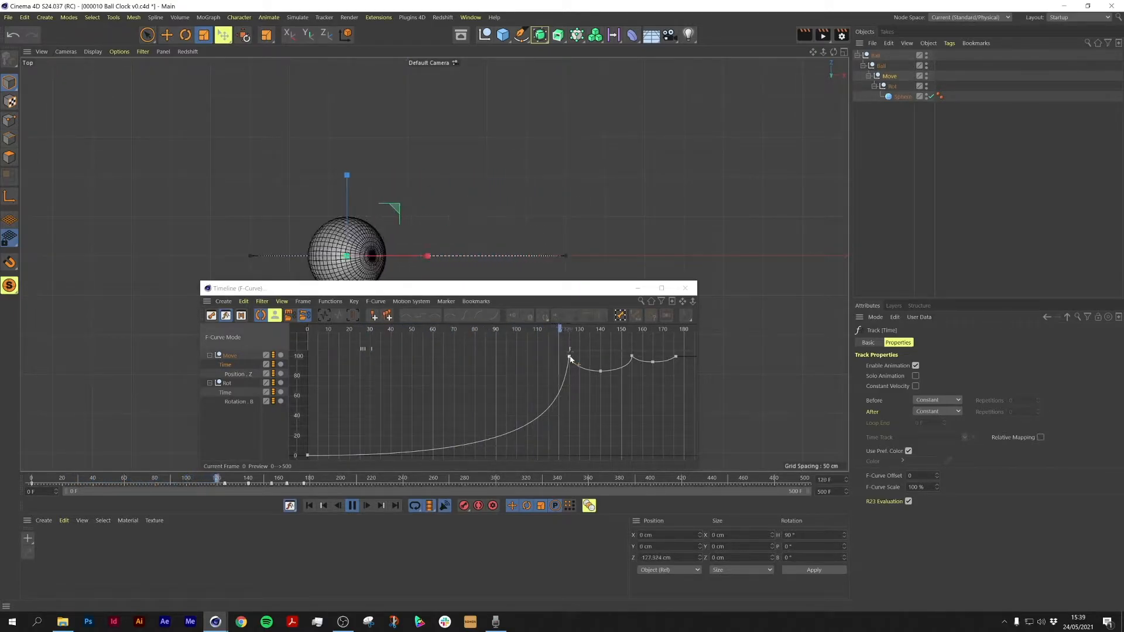
pyautogui.click(353, 508)
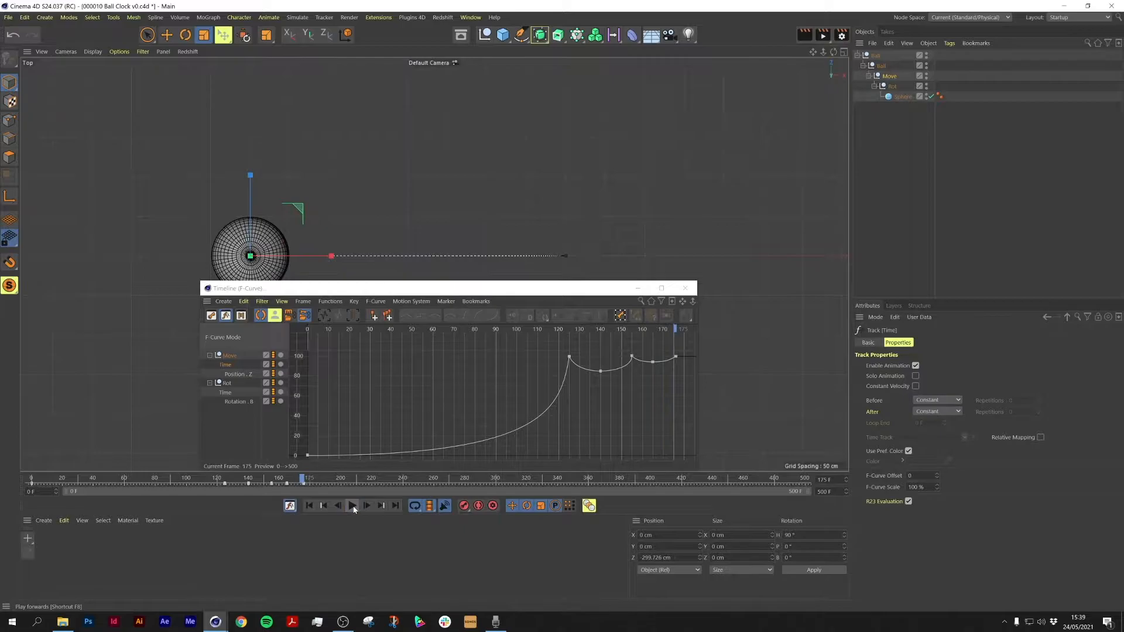
pyautogui.click(684, 288)
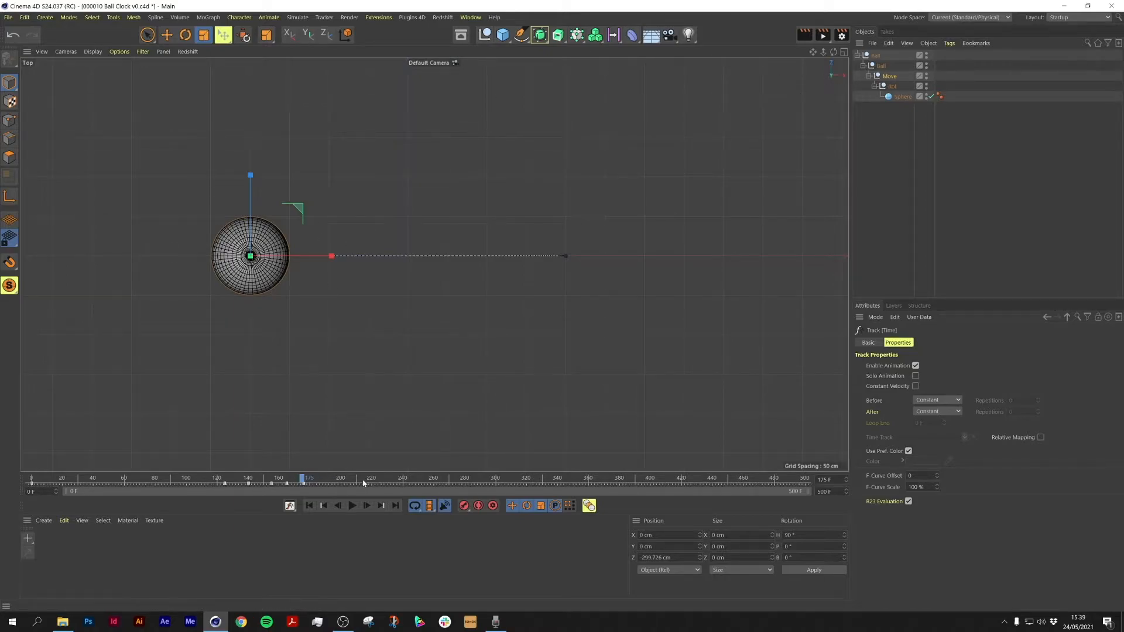
# Step: Reopen the F-Curve timeline, select all tracks and bake them with Bake Objects using the default options
pyautogui.click(471, 17)
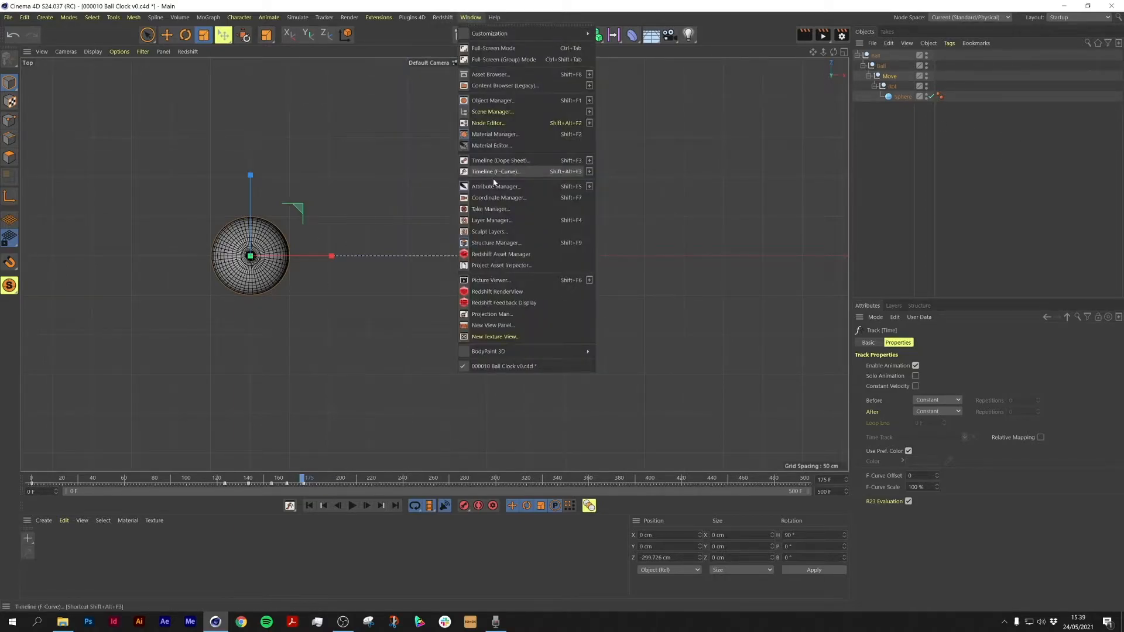
pyautogui.click(495, 173)
pyautogui.click(347, 298)
pyautogui.click(398, 240)
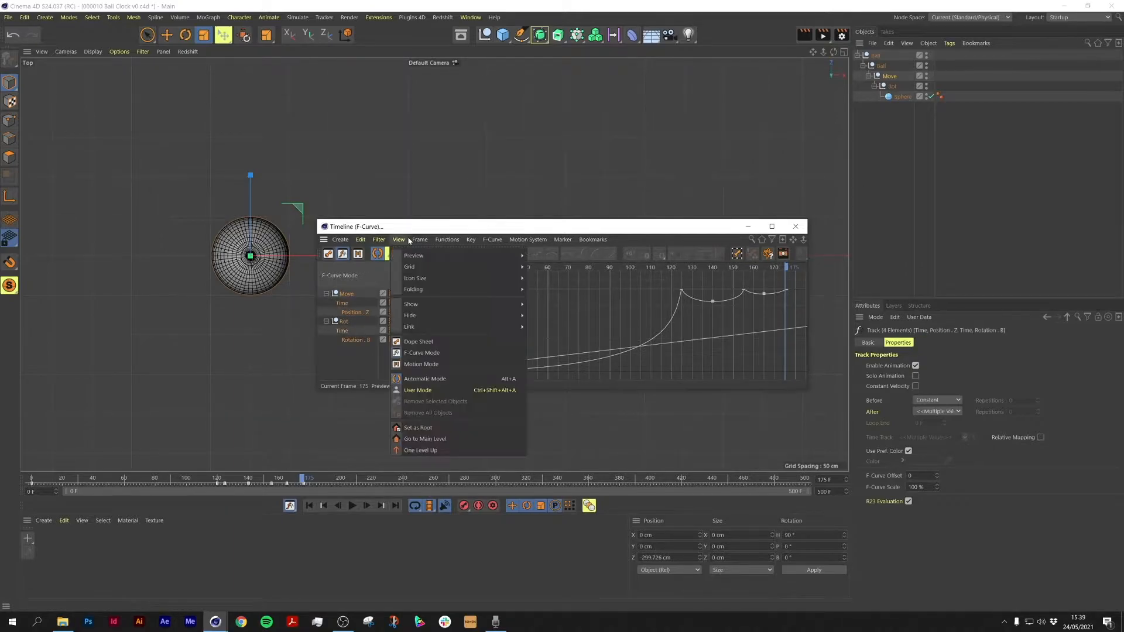
pyautogui.moveTo(422, 241)
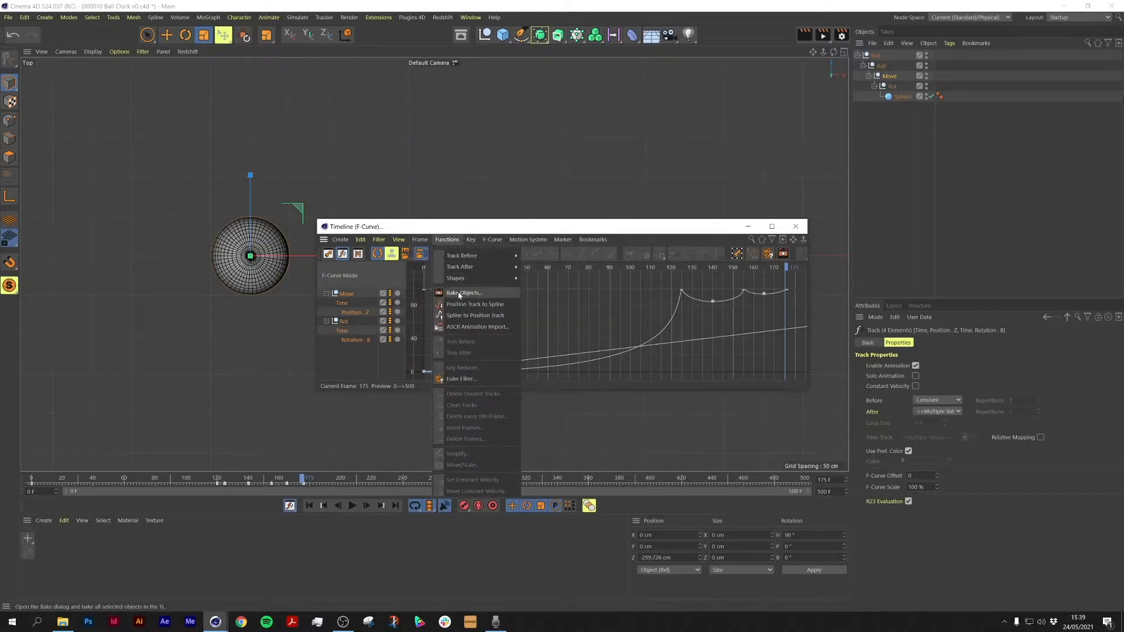
pyautogui.click(460, 293)
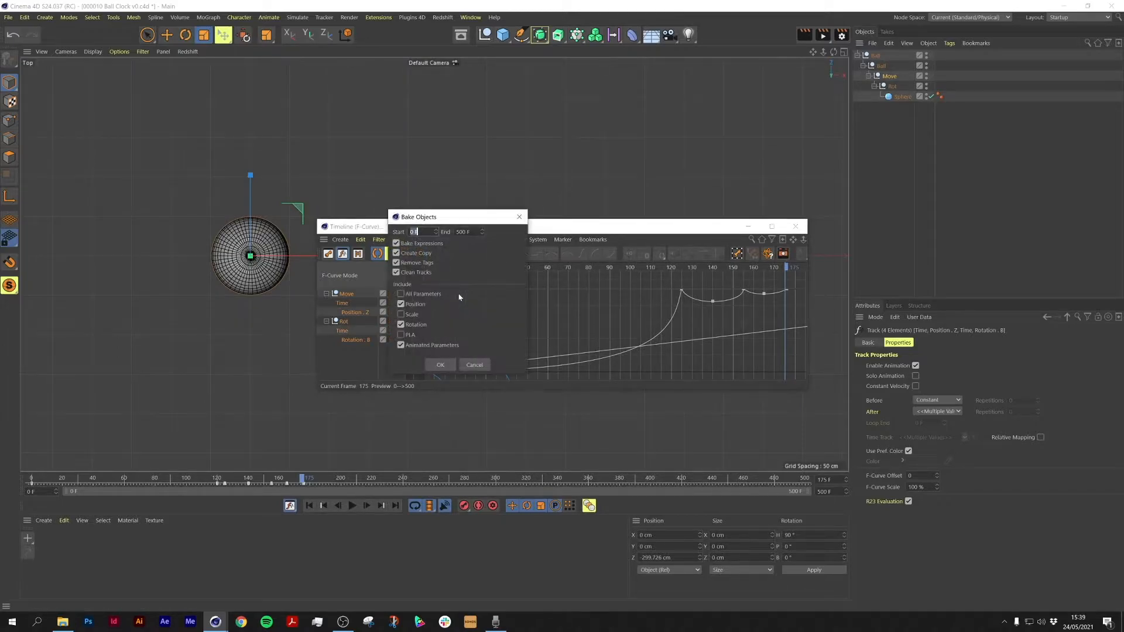
pyautogui.click(441, 365)
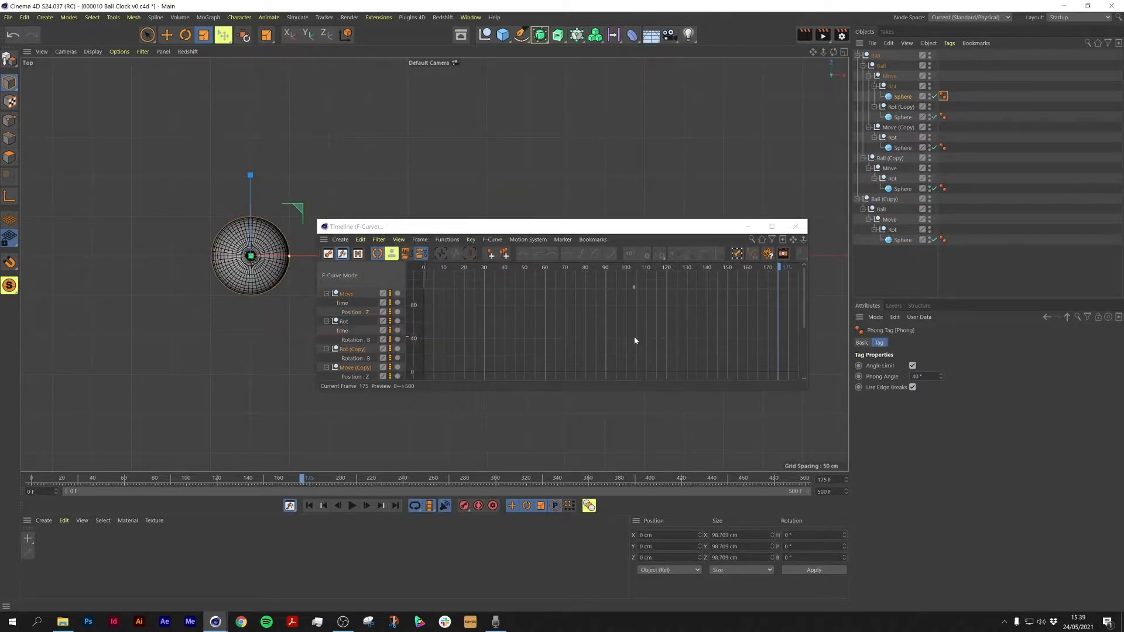
# Step: Minimize the timeline, delete the extra nested Ball null and reparent the baked Ball (Copy) under the other Ball (Copy)
pyautogui.click(748, 227)
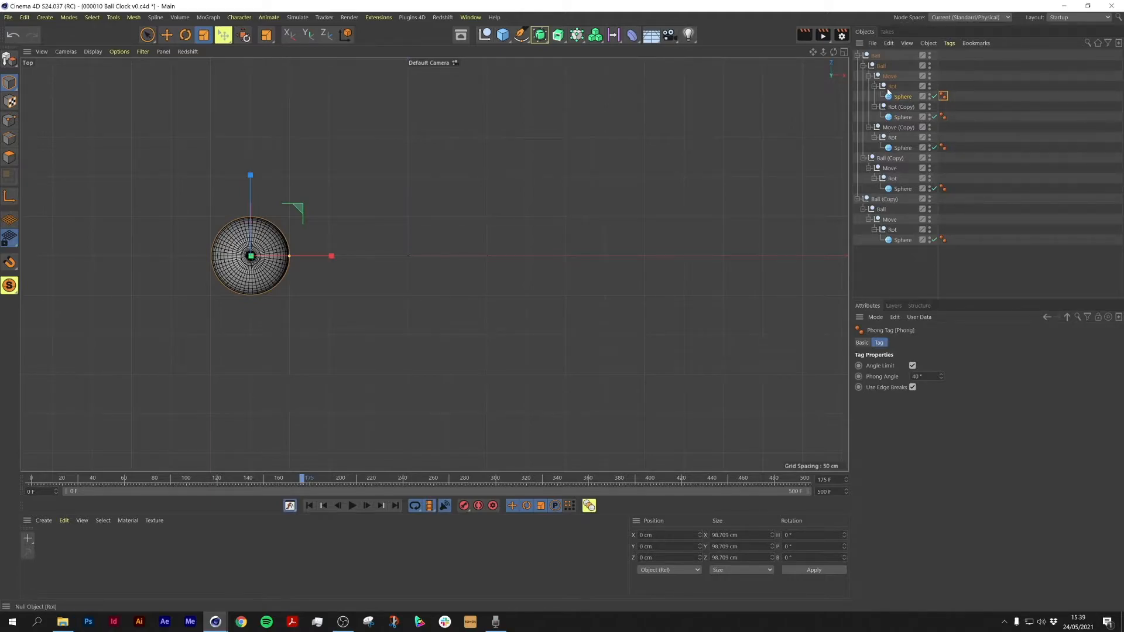
pyautogui.click(884, 211)
pyautogui.press('Delete')
pyautogui.moveTo(889, 159); pyautogui.dragTo(886, 200)
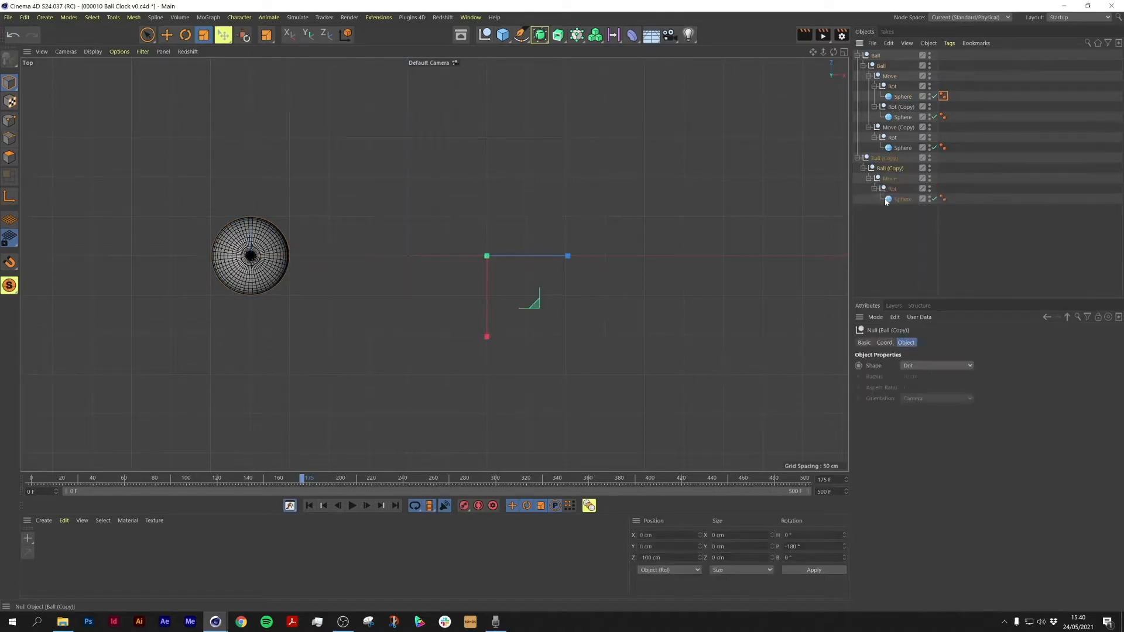
# Step: Move the baked Move (Copy) null into the Ball (Copy) hierarchy and delete the leftover Move null
pyautogui.moveTo(899, 127); pyautogui.dragTo(896, 174)
pyautogui.click(890, 180)
pyautogui.press('Delete')
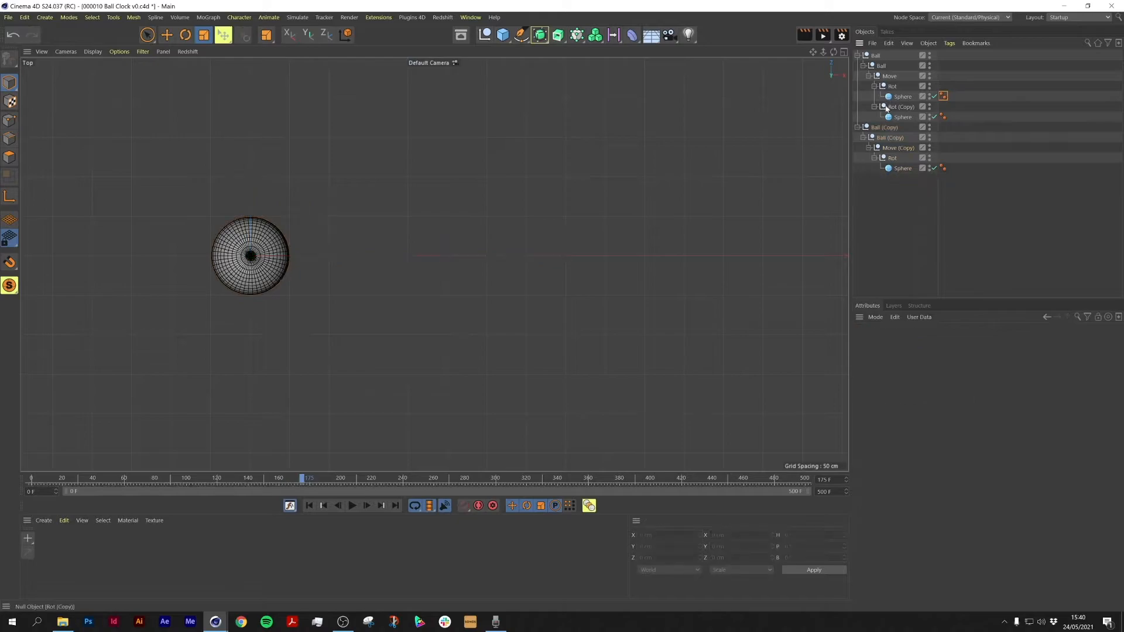
# Step: Move the Rot (Copy) null into the copied hierarchy and delete the original Ball hierarchy
pyautogui.moveTo(899, 107); pyautogui.dragTo(910, 173)
pyautogui.click(876, 55)
pyautogui.press('Delete')
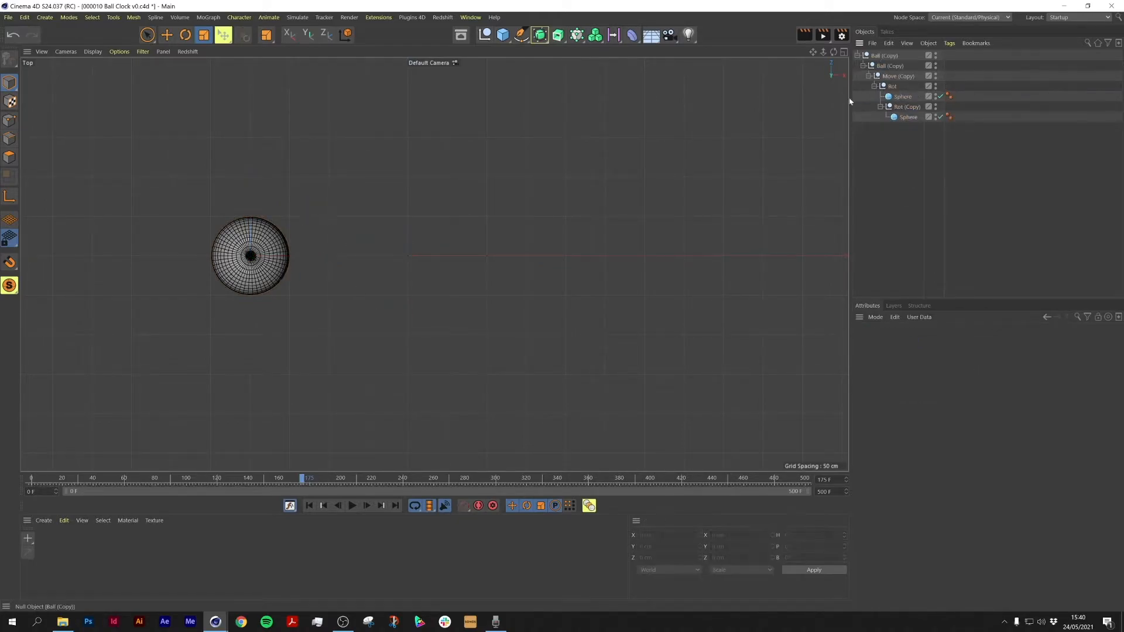
# Step: Place Rot (Copy) under Move (Copy) and delete the leftover unbaked Rot null
pyautogui.click(892, 87)
pyautogui.moveTo(908, 107); pyautogui.dragTo(899, 82)
pyautogui.click(893, 108)
pyautogui.press('Delete')
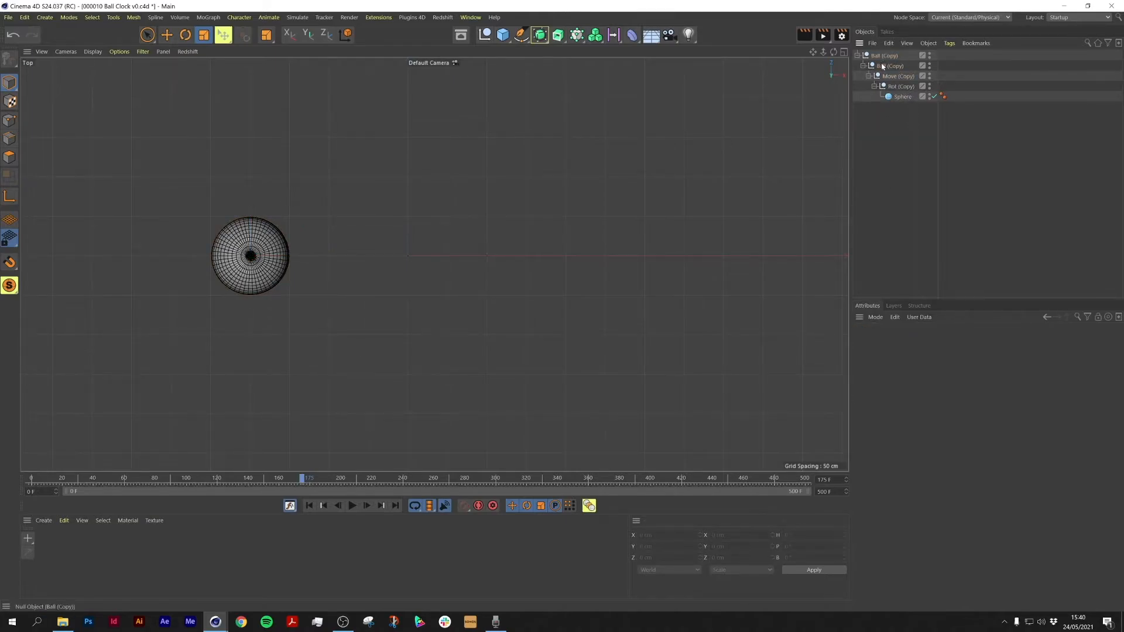
# Step: Play the baked animation from the start while checking the copied Move and Rot nulls
pyautogui.click(309, 505)
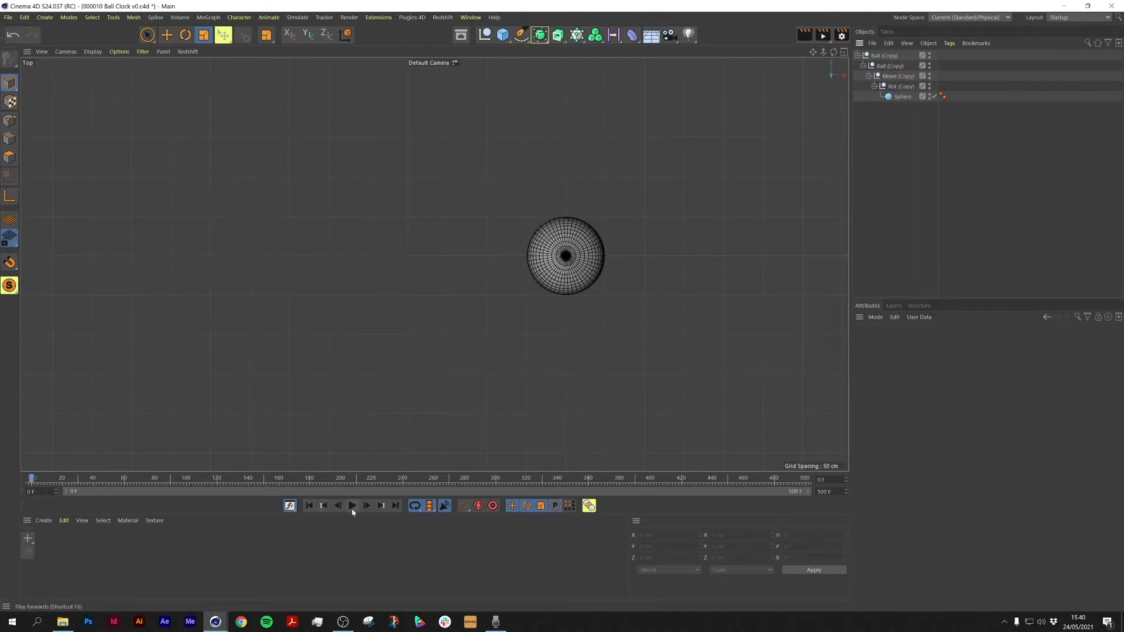
pyautogui.click(885, 61)
pyautogui.click(899, 76)
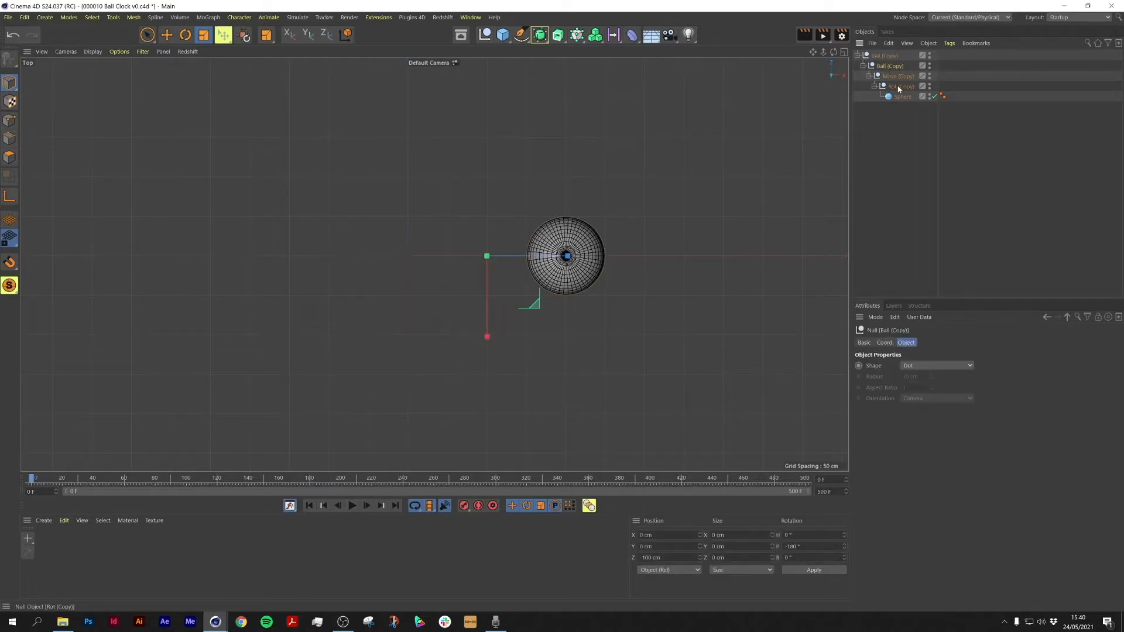
pyautogui.click(901, 86)
pyautogui.click(352, 506)
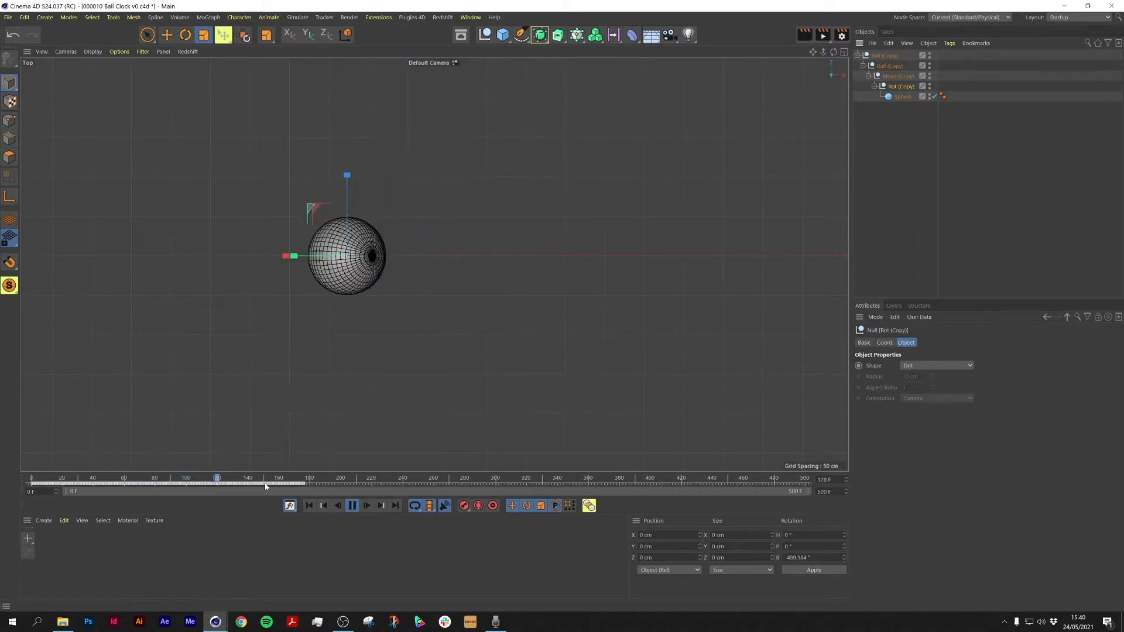
pyautogui.click(354, 507)
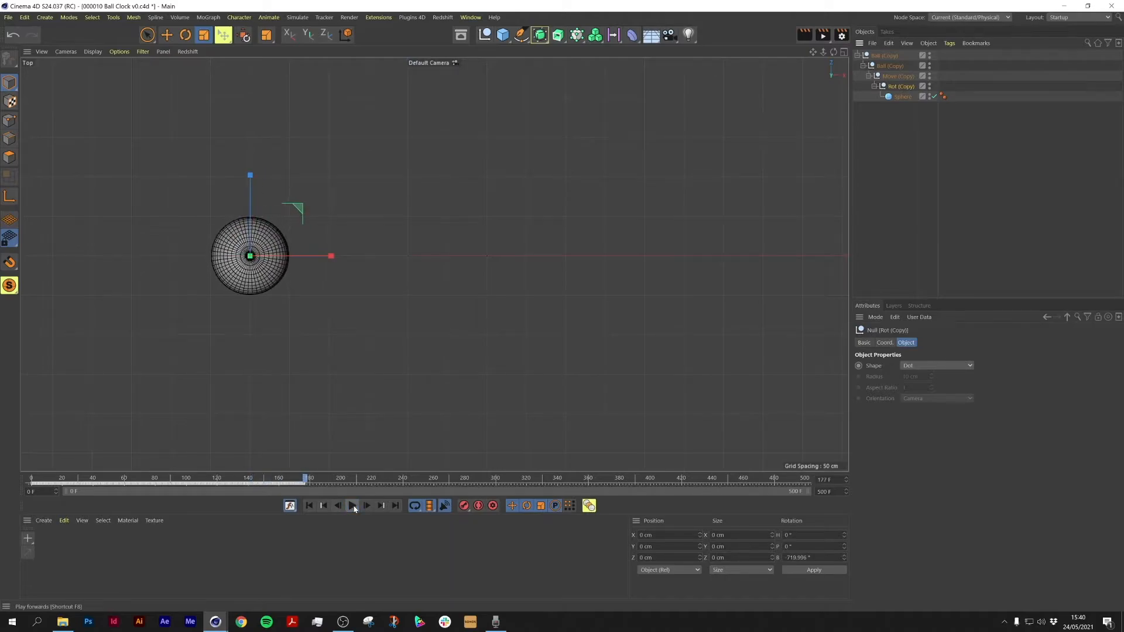
# Step: Add a Cloner and nest the Ball (Copy) hierarchy inside it
pyautogui.moveTo(295, 480)
pyautogui.mouseDown()
pyautogui.moveTo(28, 489)
pyautogui.moveTo(304, 490)
pyautogui.mouseUp()
pyautogui.click(197, 17)
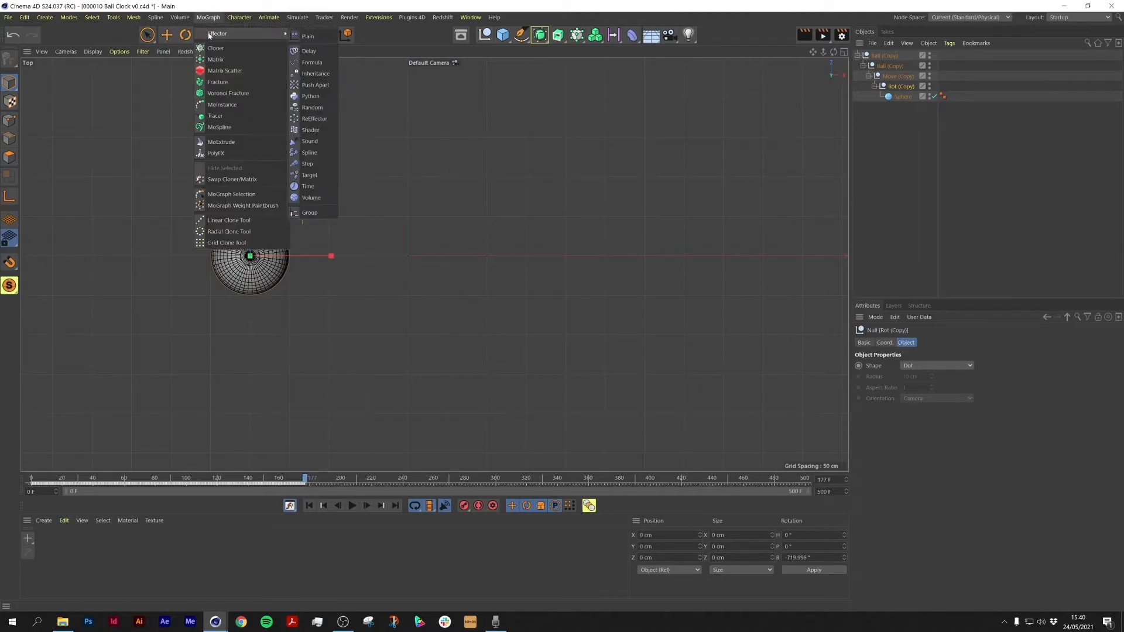
pyautogui.click(255, 49)
pyautogui.moveTo(890, 66); pyautogui.dragTo(881, 57)
pyautogui.click(880, 55)
# Step: Set the cloner to Radial mode on the XZ plane with a count of 8 clones
pyautogui.click(950, 364)
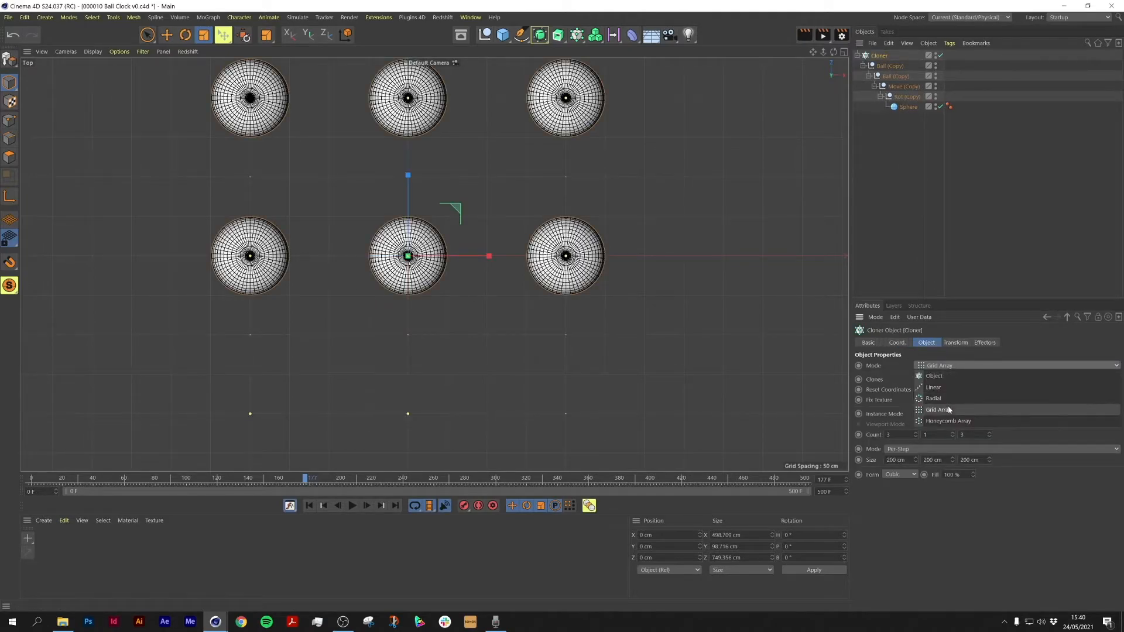
pyautogui.click(948, 404)
pyautogui.moveTo(931, 449); pyautogui.dragTo(920, 446)
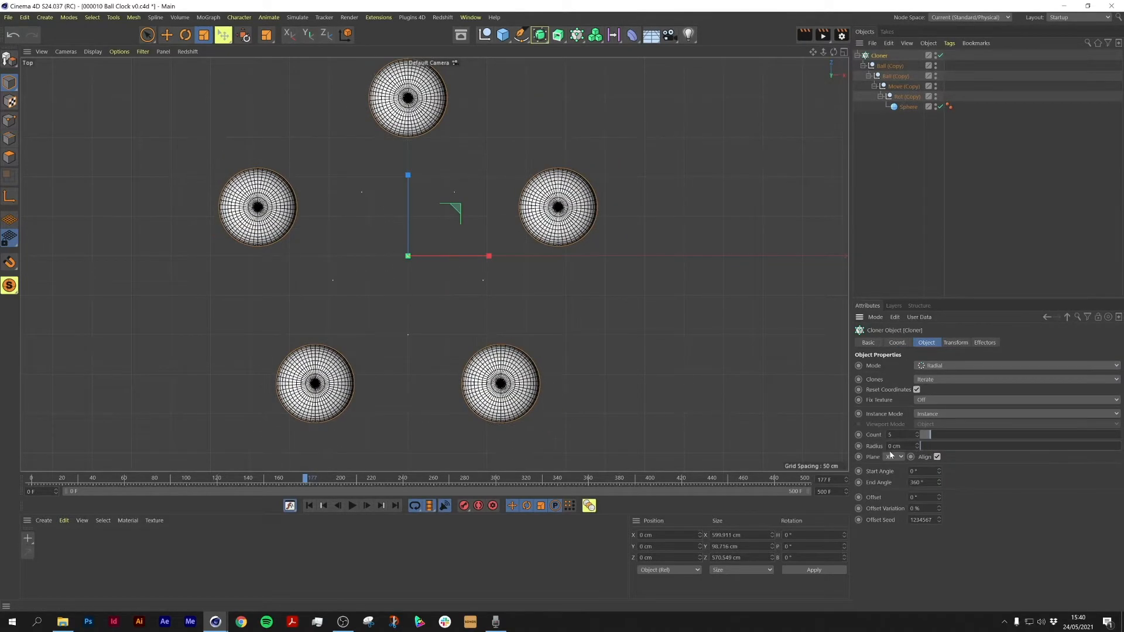
pyautogui.scroll(-2, 434, 264)
pyautogui.keyDown('alt'); pyautogui.moveTo(444, 213); pyautogui.dragTo(451, 213, button='right'); pyautogui.keyUp('alt')
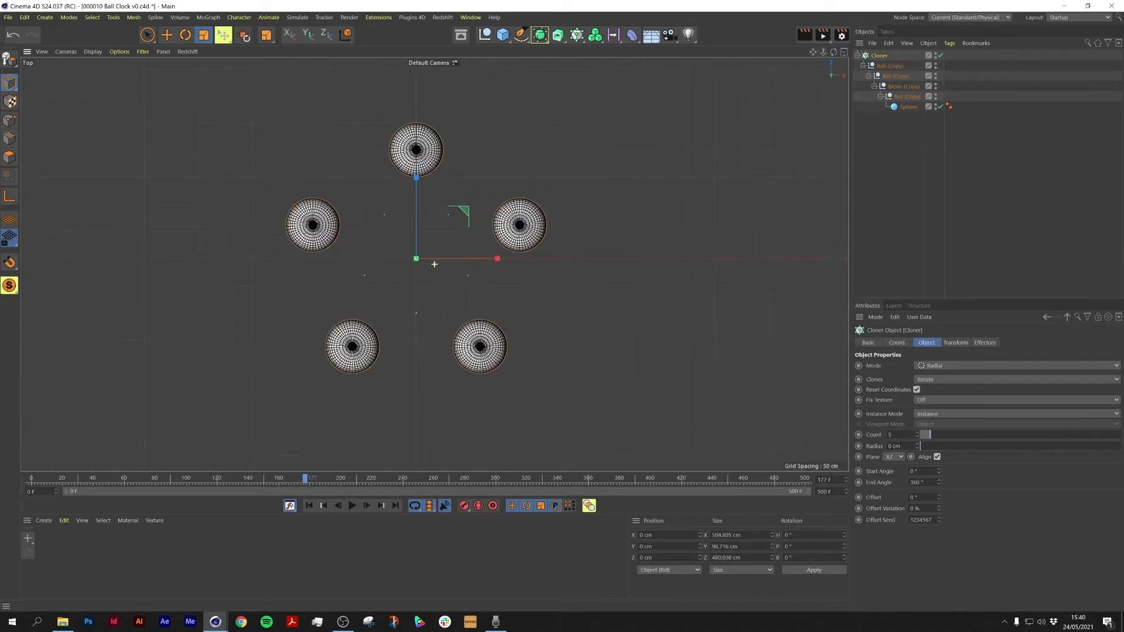
pyautogui.moveTo(918, 434); pyautogui.dragTo(919, 435)
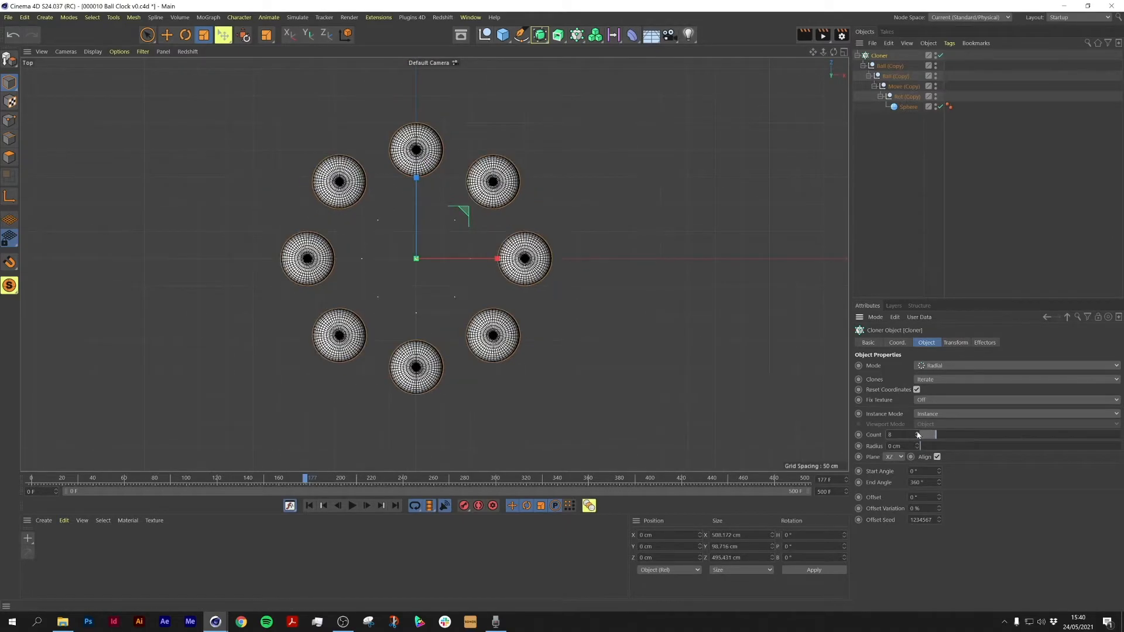
# Step: Play the cloned animation from the start
pyautogui.moveTo(307, 483); pyautogui.dragTo(30, 482)
pyautogui.click(353, 506)
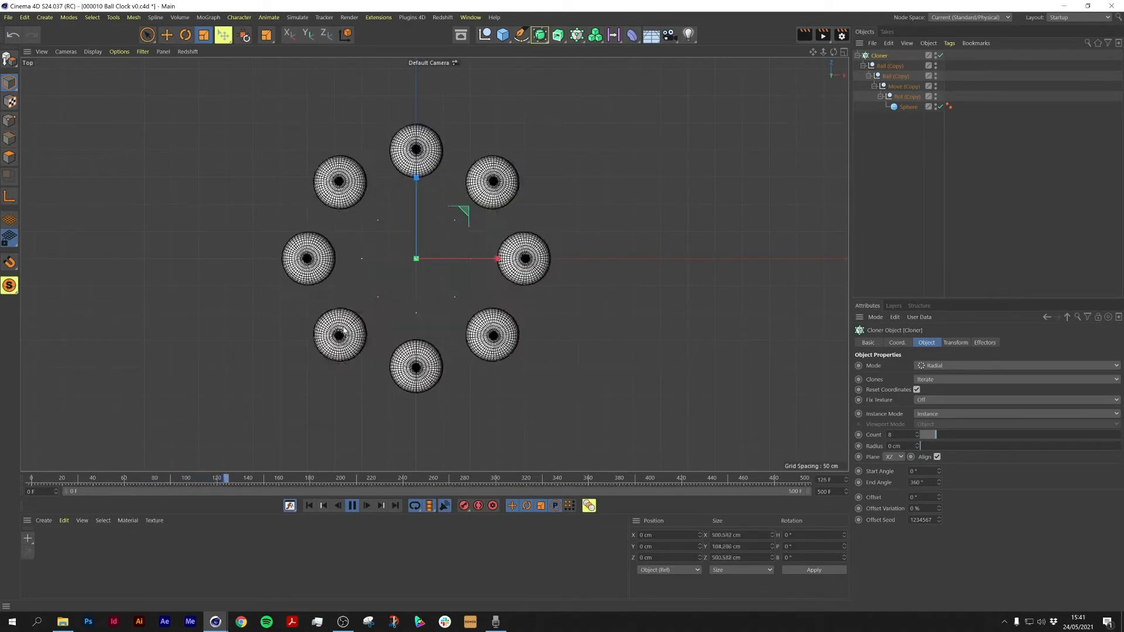
pyautogui.click(352, 506)
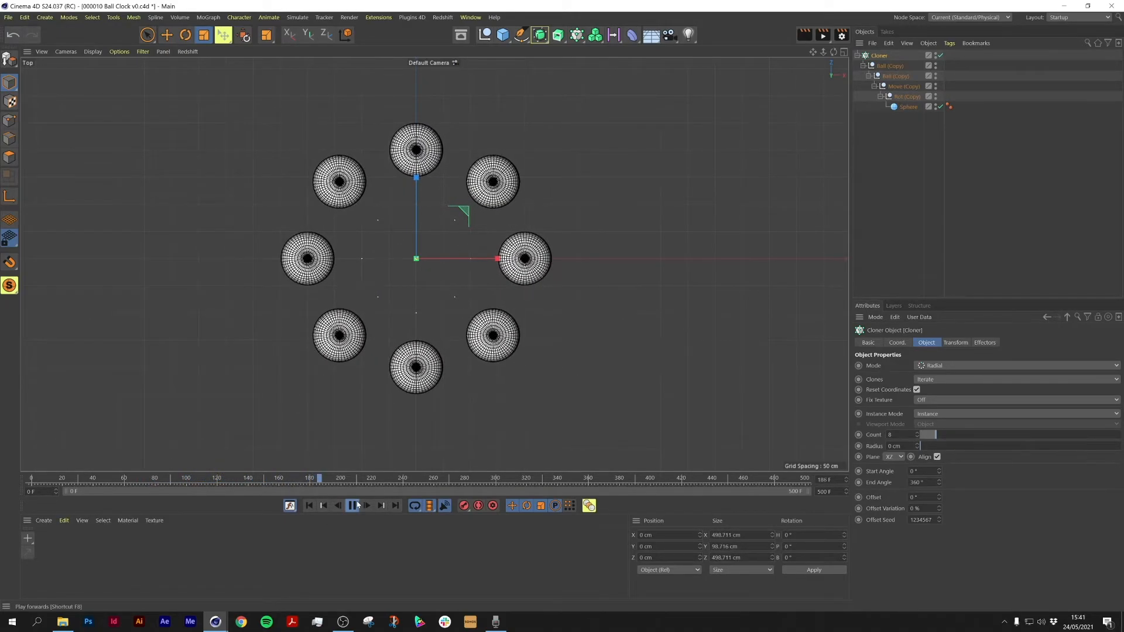
# Step: Rotate the Ball (Copy) null about 180° in the top view and play the result
pyautogui.click(880, 67)
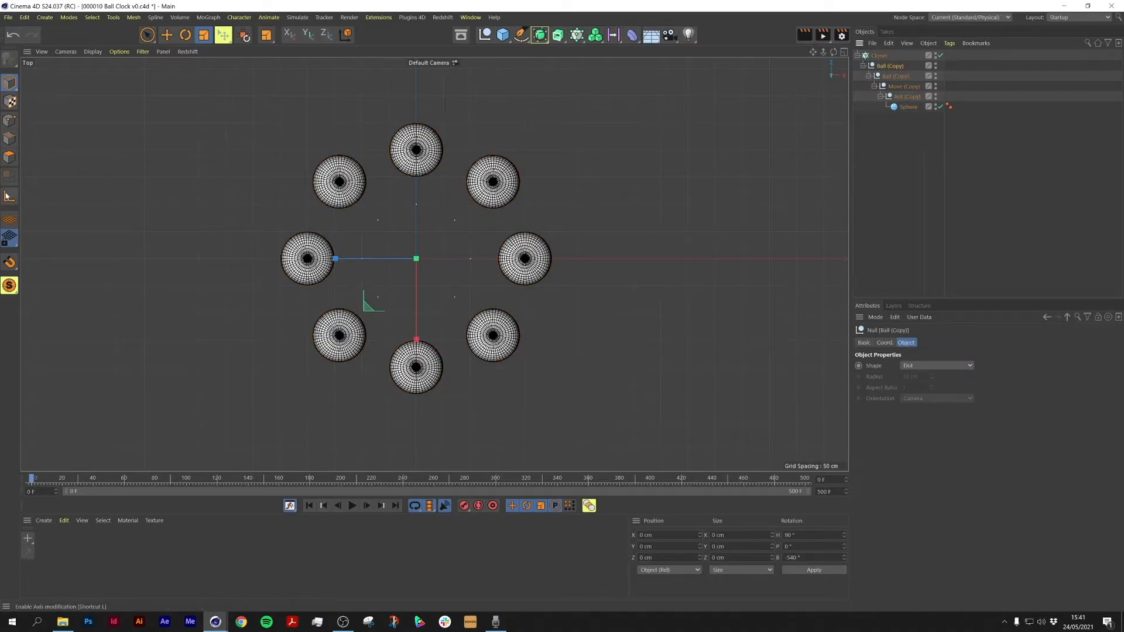
pyautogui.click(185, 36)
pyautogui.moveTo(398, 258); pyautogui.dragTo(629, 271)
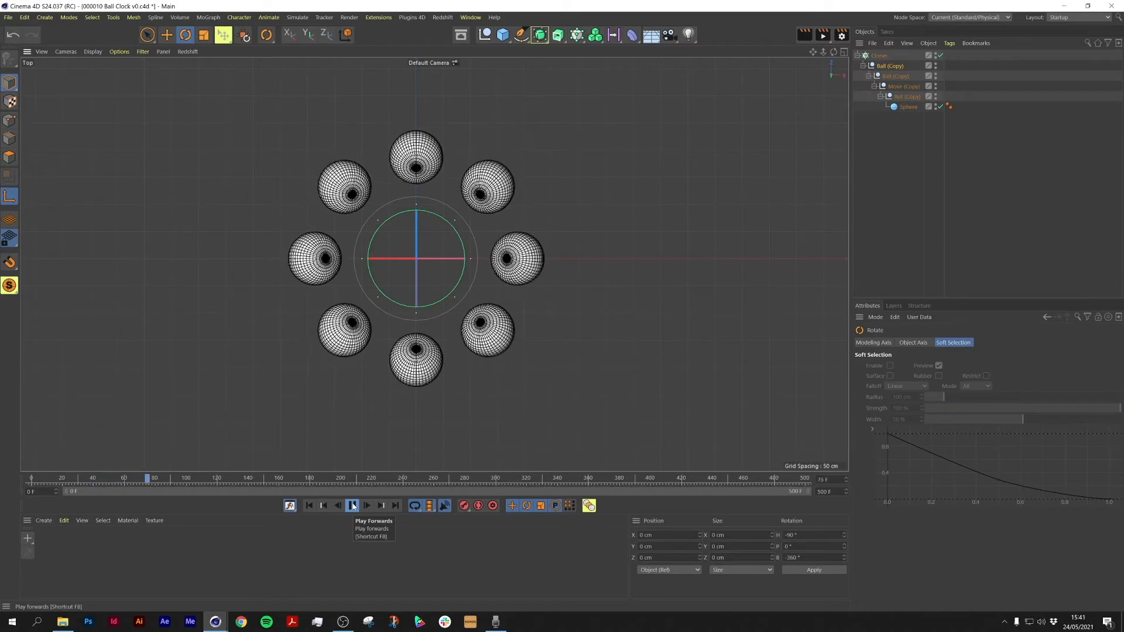
pyautogui.click(352, 505)
# Step: Set the cloner's start angle to 180° and reduce the clone count to 4
pyautogui.click(879, 57)
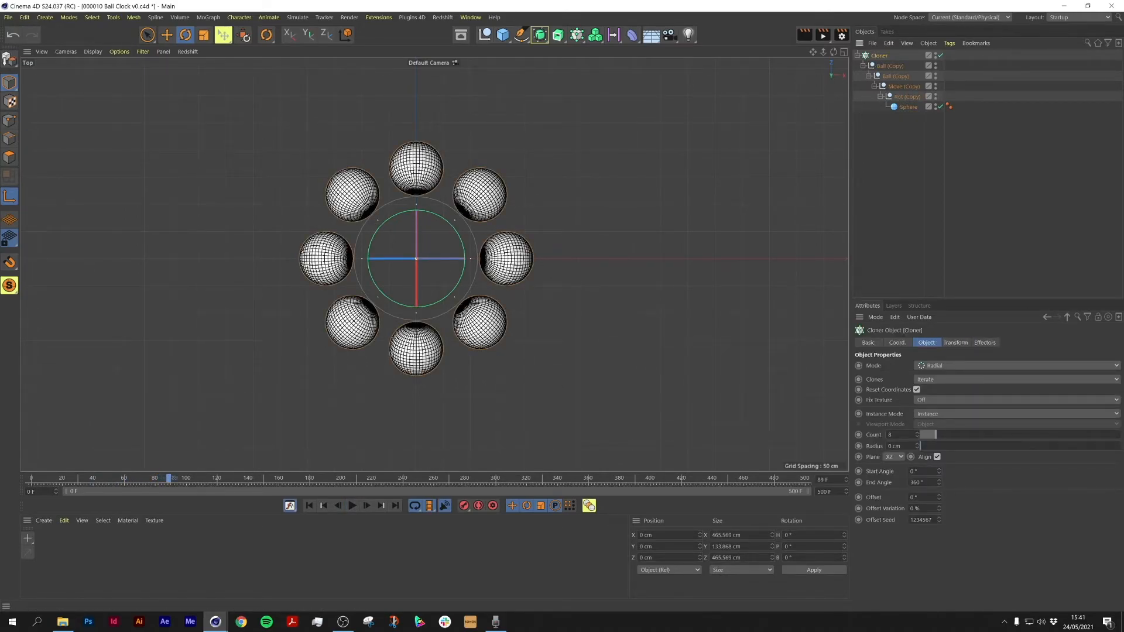
pyautogui.write('180')
pyautogui.press('Return')
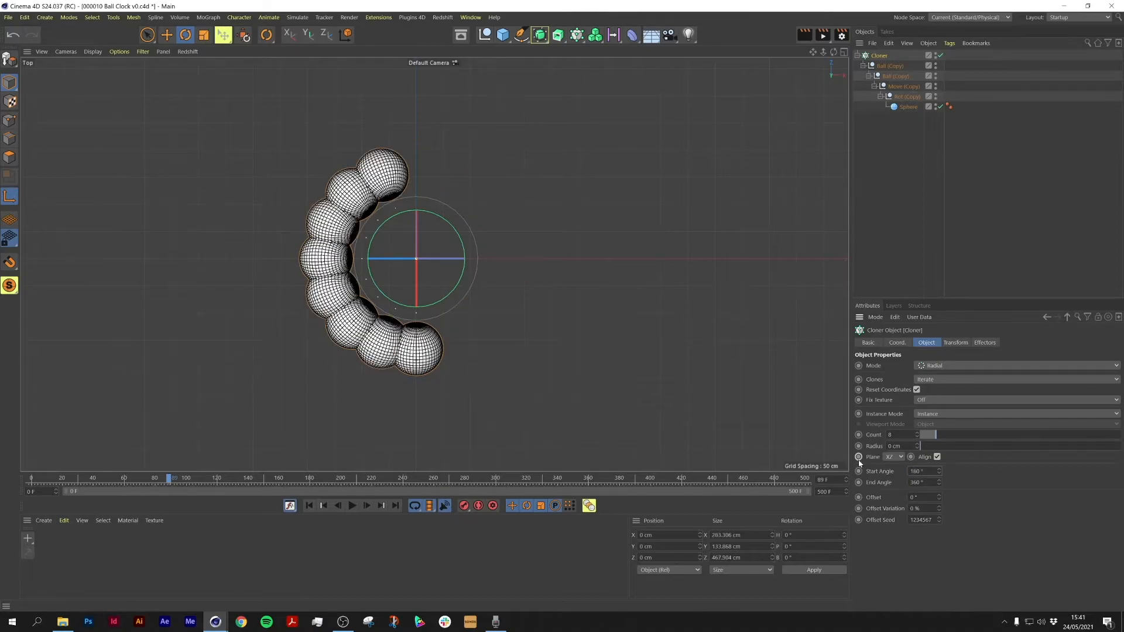
pyautogui.moveTo(918, 435); pyautogui.dragTo(918, 439)
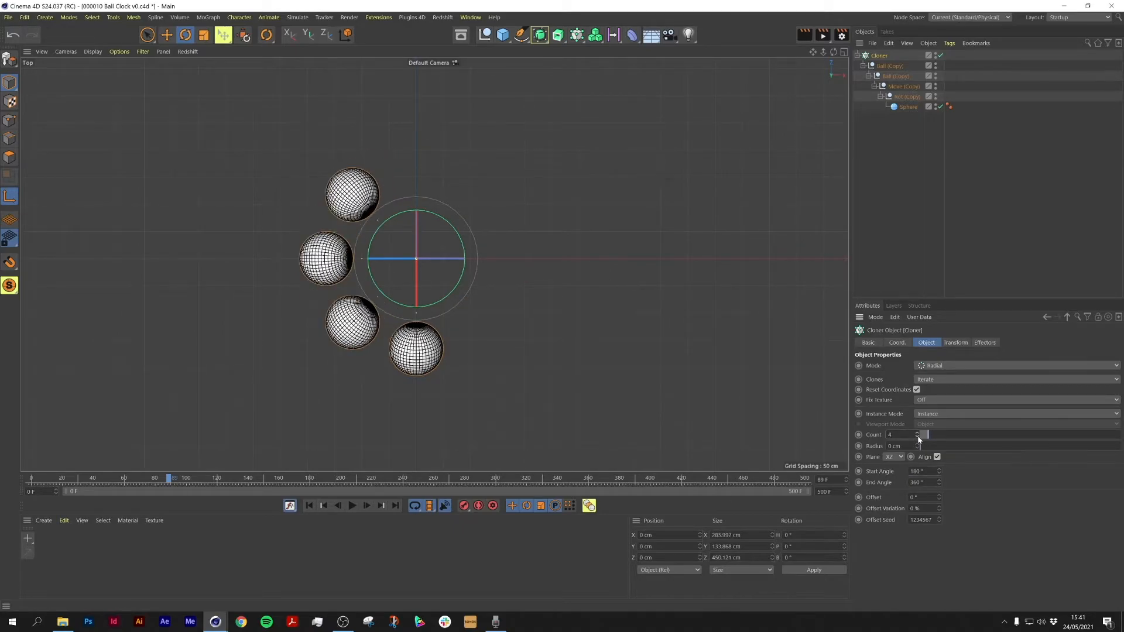
# Step: Play the cloner animation from the first frame and return to the start
pyautogui.click(309, 505)
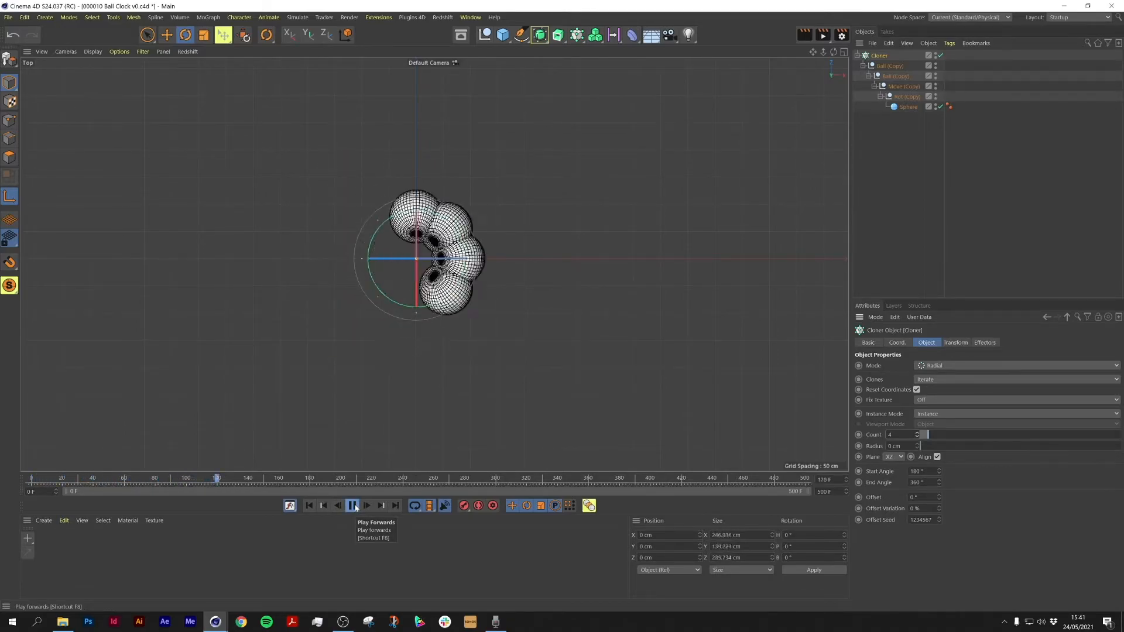
pyautogui.click(353, 505)
pyautogui.click(310, 506)
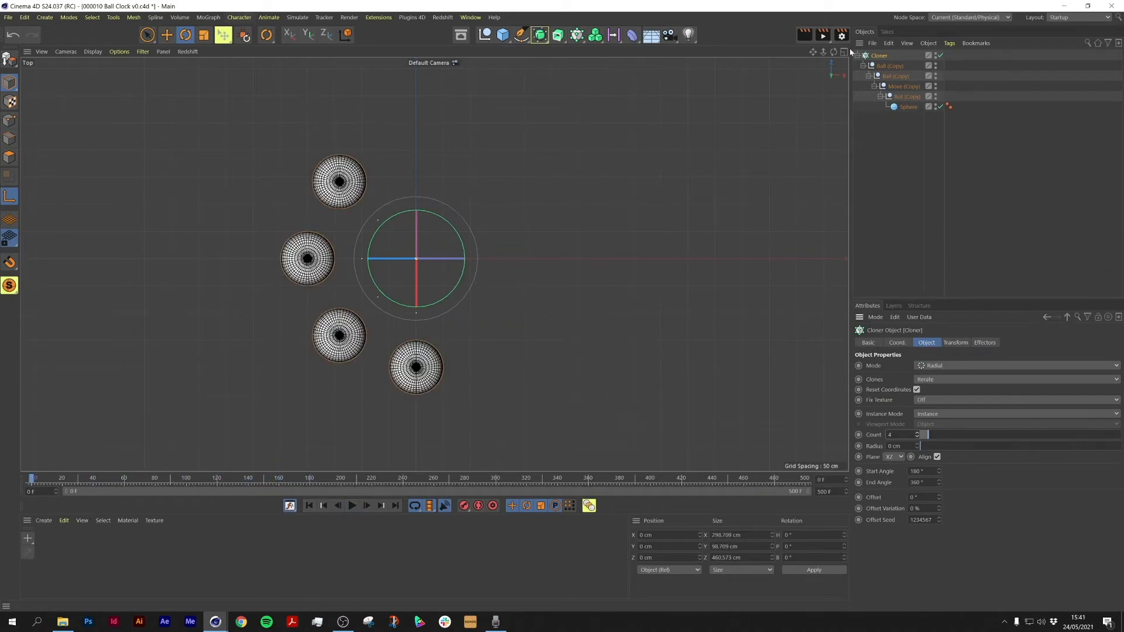
# Step: Add a Step effector and switch off its Scale parameter
pyautogui.click(208, 16)
pyautogui.moveTo(215, 35)
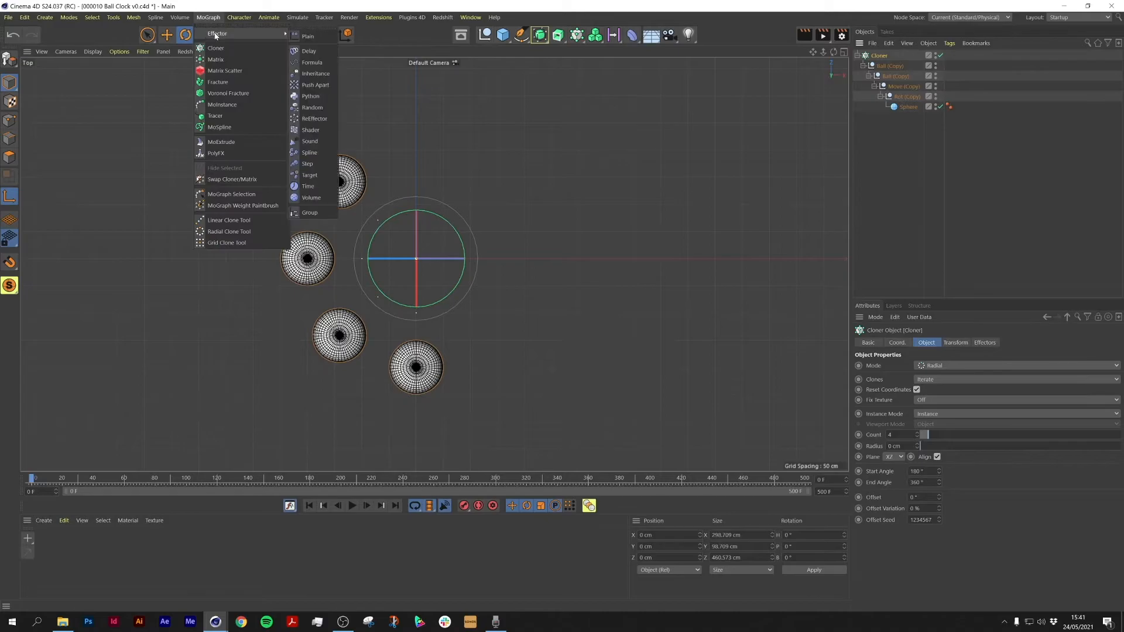
pyautogui.click(307, 165)
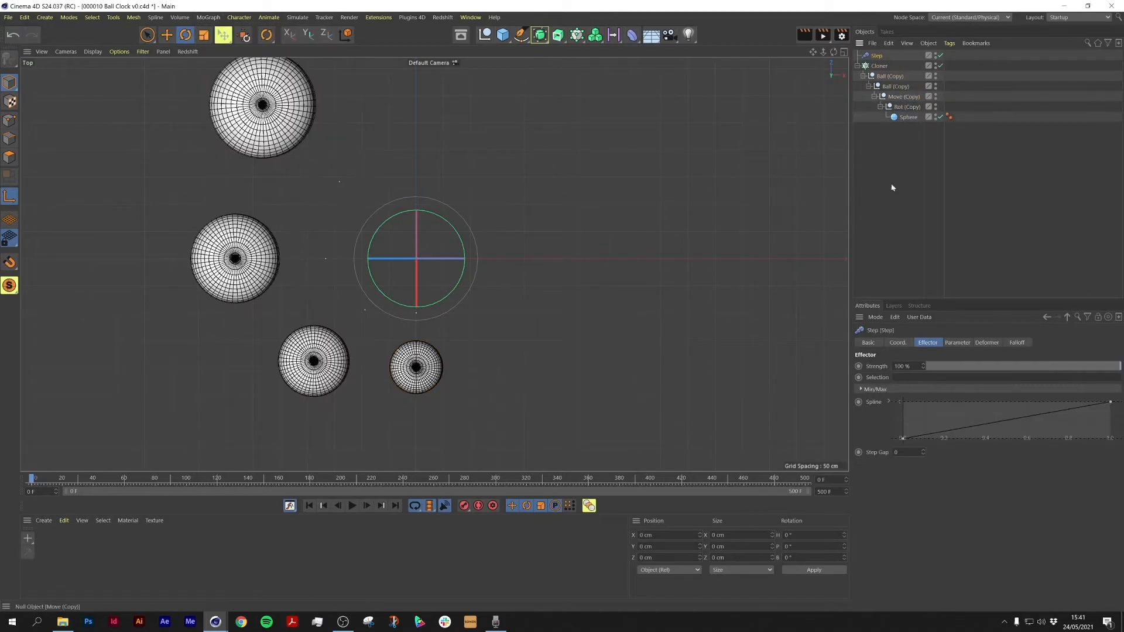
pyautogui.click(958, 343)
pyautogui.click(962, 387)
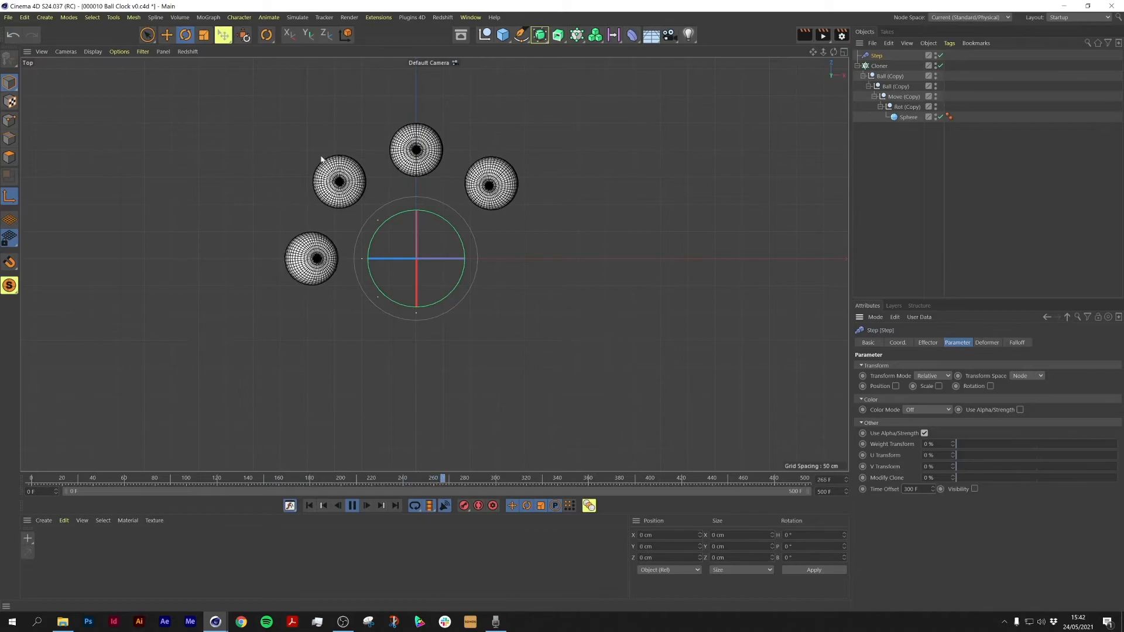
# Step: Rotate the Cloner to a 90° heading at frame 0 in the top view
pyautogui.click(352, 506)
pyautogui.click(164, 479)
pyautogui.moveTo(164, 481); pyautogui.dragTo(44, 497)
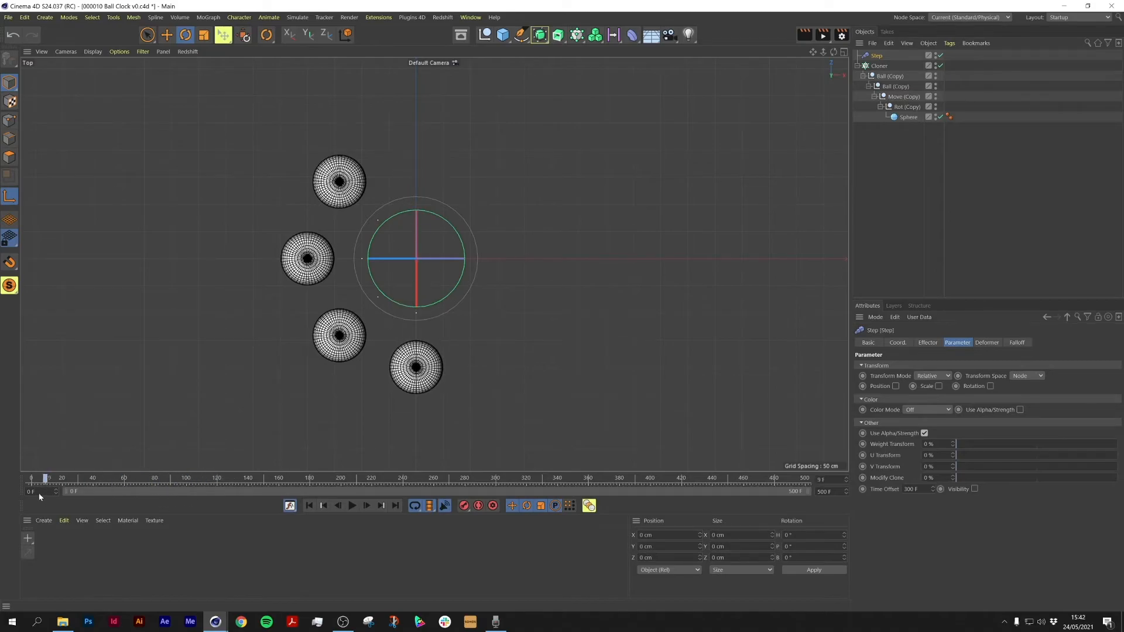
pyautogui.click(880, 66)
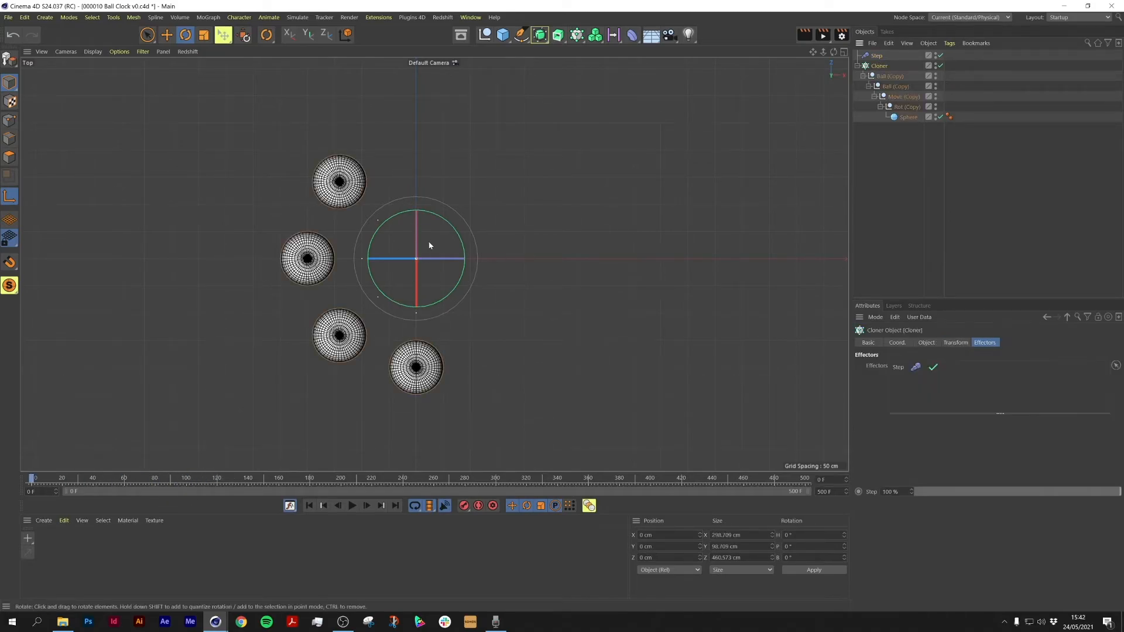
pyautogui.moveTo(459, 236); pyautogui.dragTo(381, 202)
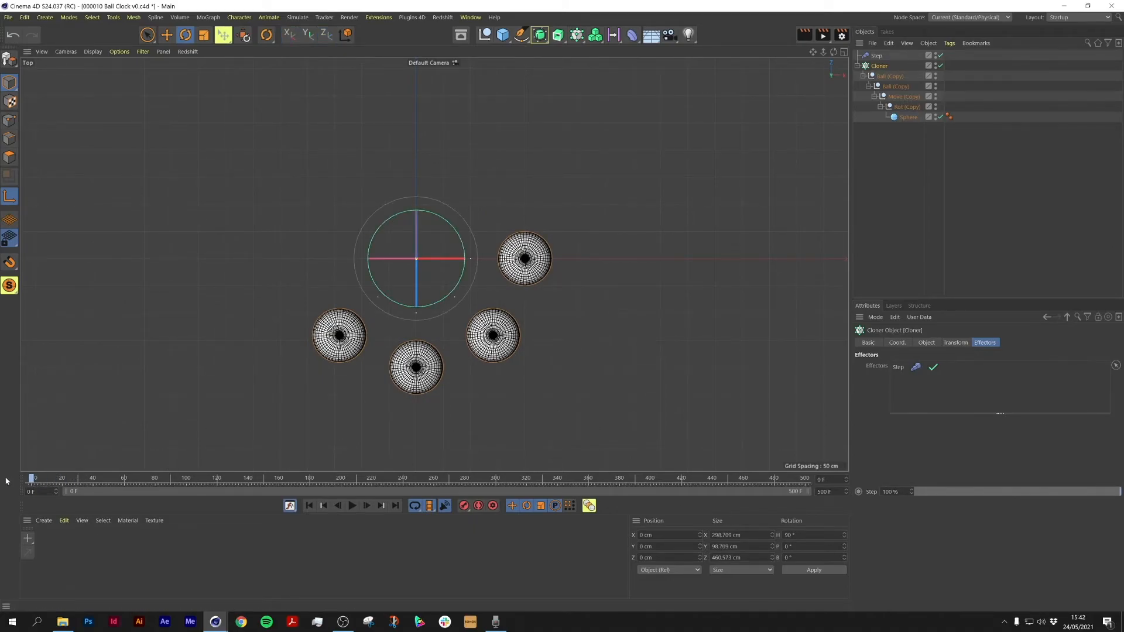
# Step: With auto keying on, rotate the Cloner to a 270° heading at the last frame
pyautogui.moveTo(88, 485); pyautogui.dragTo(776, 496)
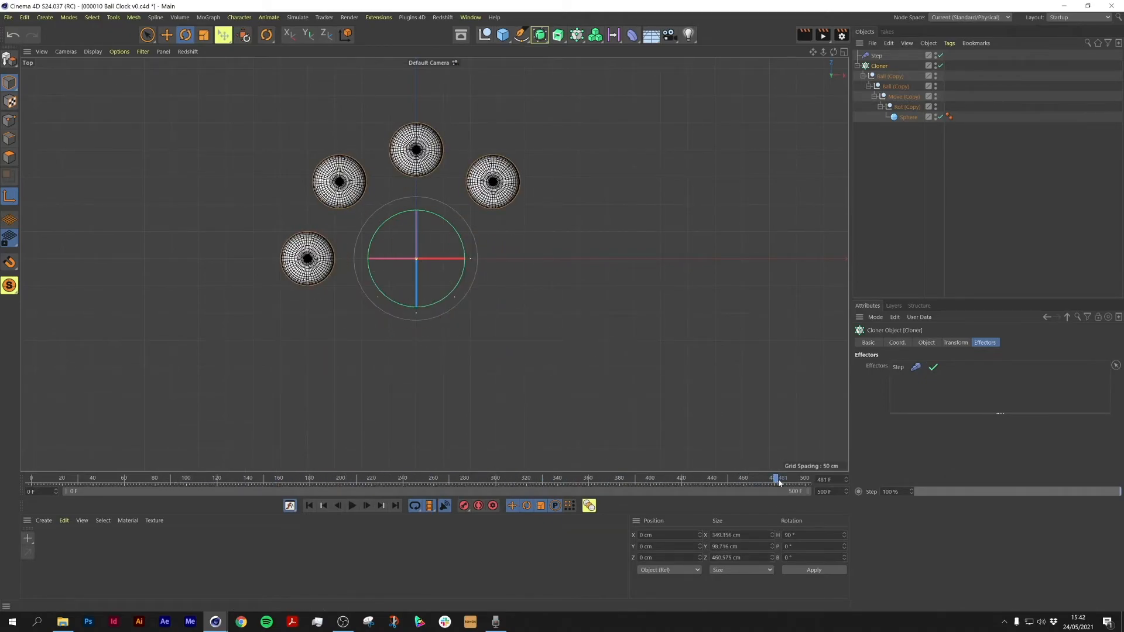
pyautogui.moveTo(811, 488); pyautogui.dragTo(2, 453)
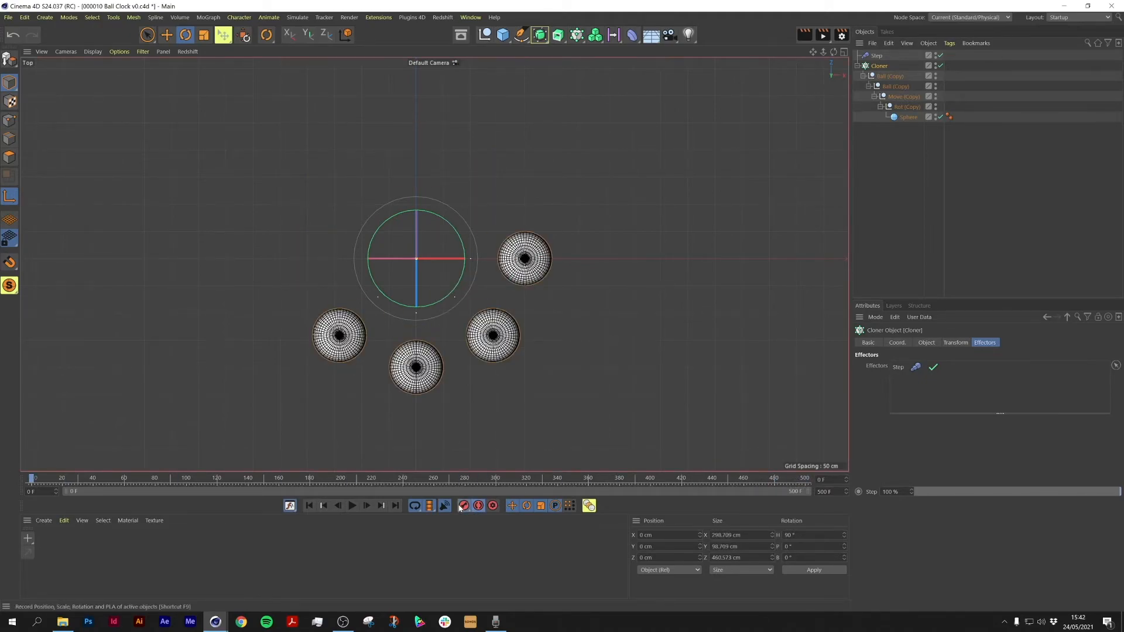
pyautogui.moveTo(32, 480)
pyautogui.mouseDown()
pyautogui.moveTo(556, 481)
pyautogui.moveTo(768, 507)
pyautogui.mouseUp()
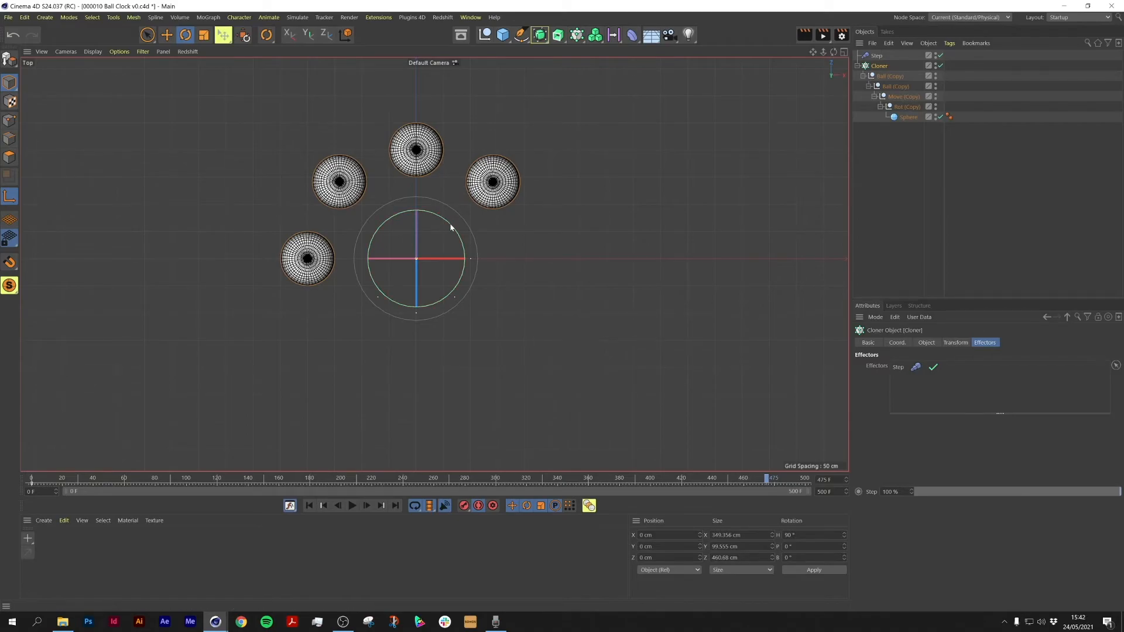
pyautogui.moveTo(451, 227); pyautogui.dragTo(374, 304)
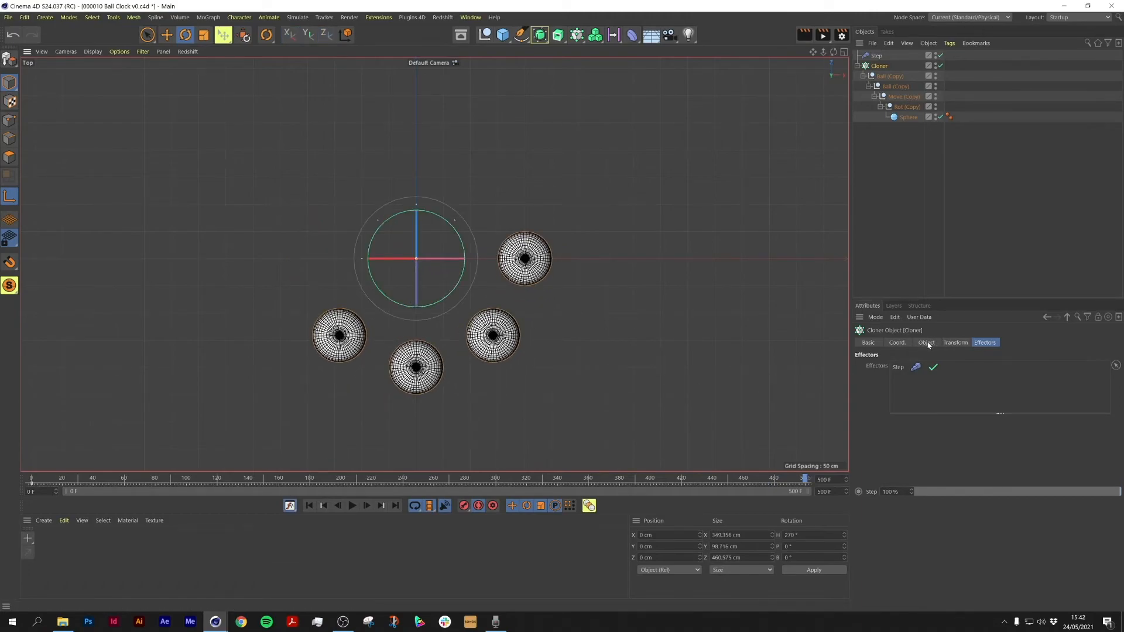
# Step: Check the Cloner's coordinates and play the rotation animation
pyautogui.click(898, 343)
pyautogui.click(985, 343)
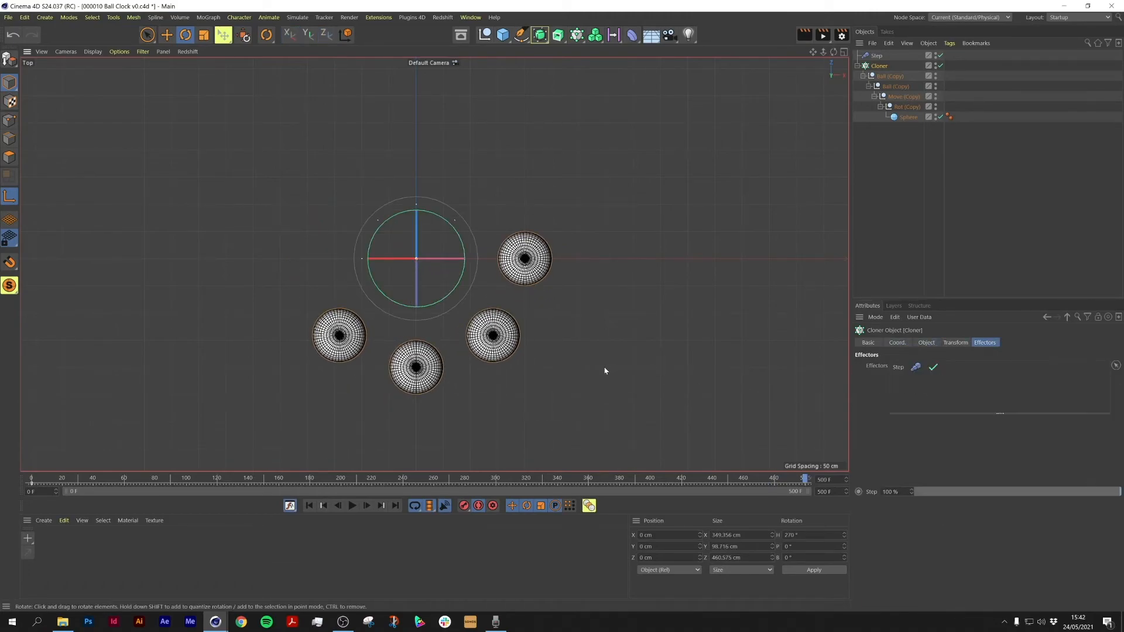
pyautogui.click(898, 343)
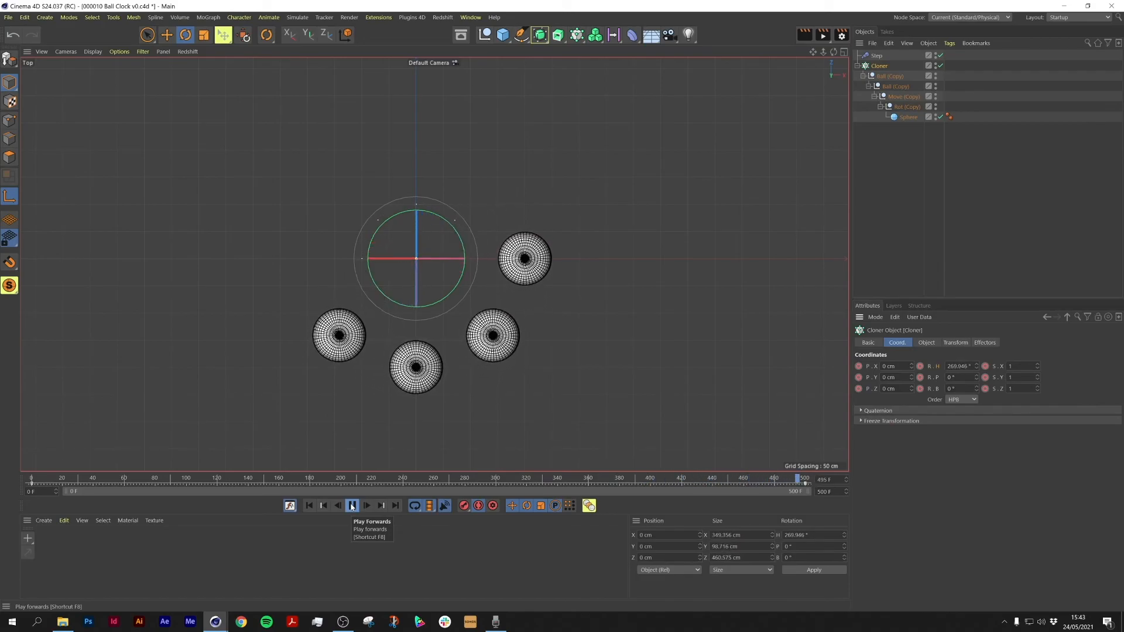
pyautogui.click(352, 505)
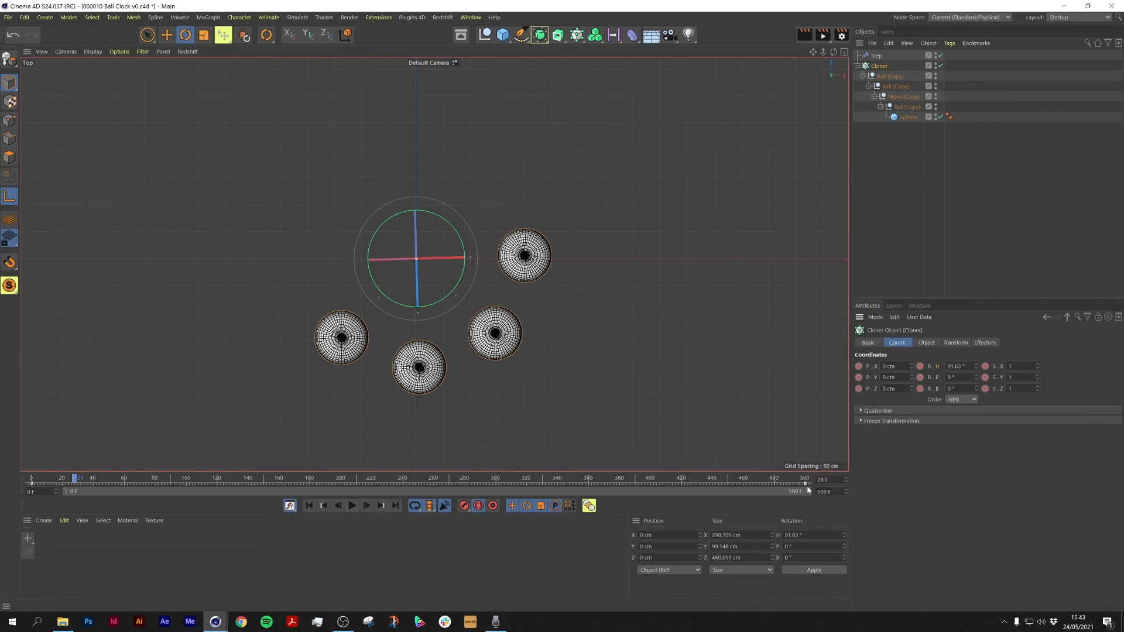
# Step: Set the Cloner's rotation keyframes to Linear interpolation and return to the first frame
pyautogui.doubleClick(806, 485)
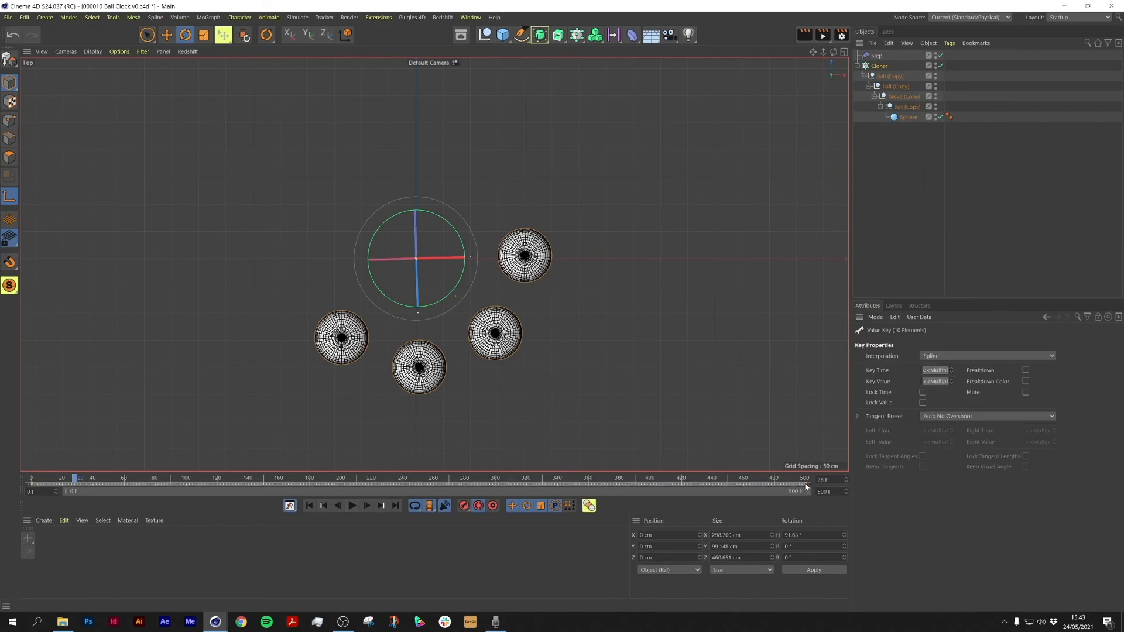
pyautogui.rightClick(807, 486)
pyautogui.click(782, 436)
pyautogui.click(338, 506)
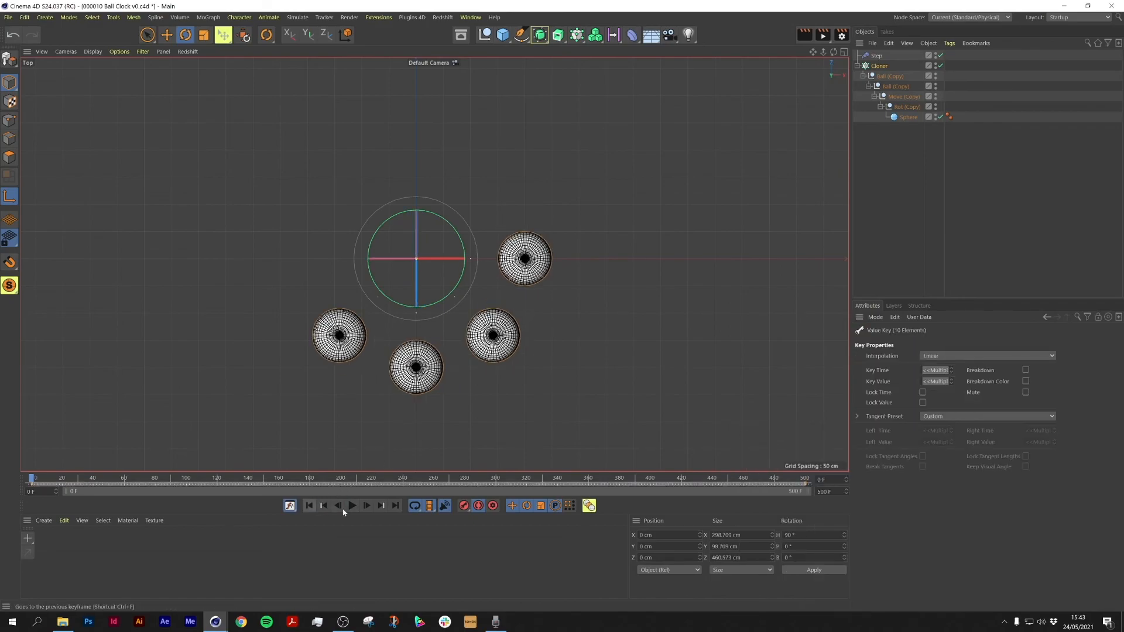